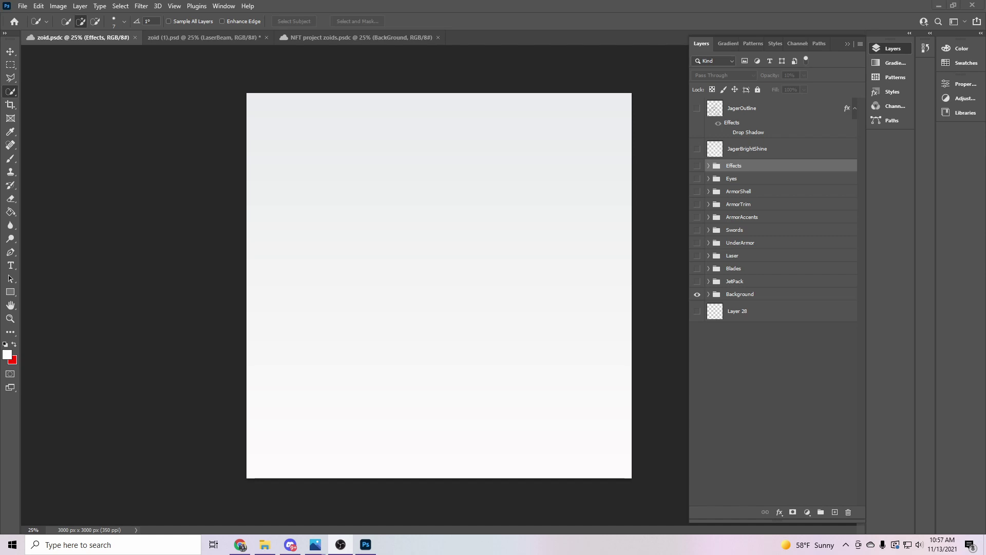
left_click(241, 545)
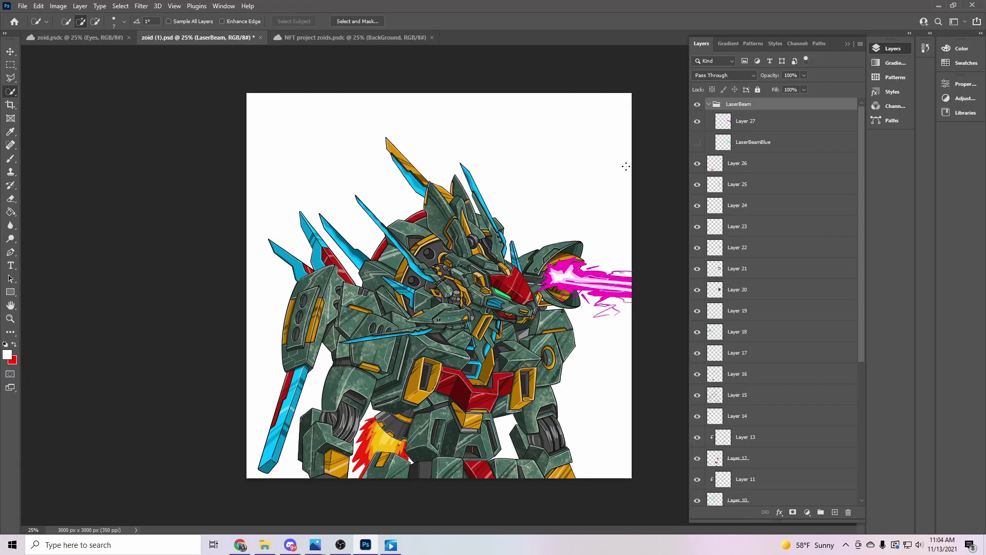
scroll(761, 332, "down", 2)
scroll(762, 332, "down", 2)
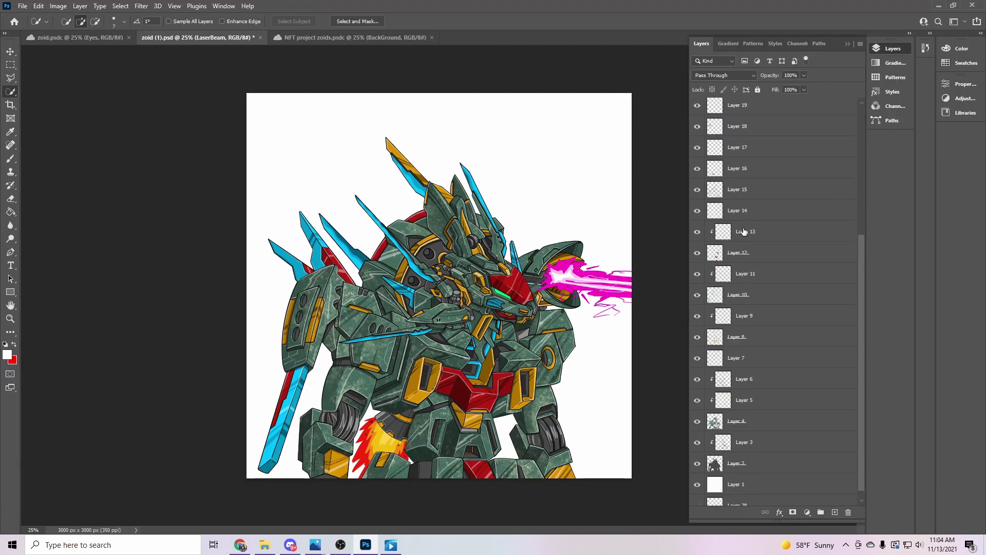
scroll(761, 332, "down", 2)
scroll(757, 362, "up", 3)
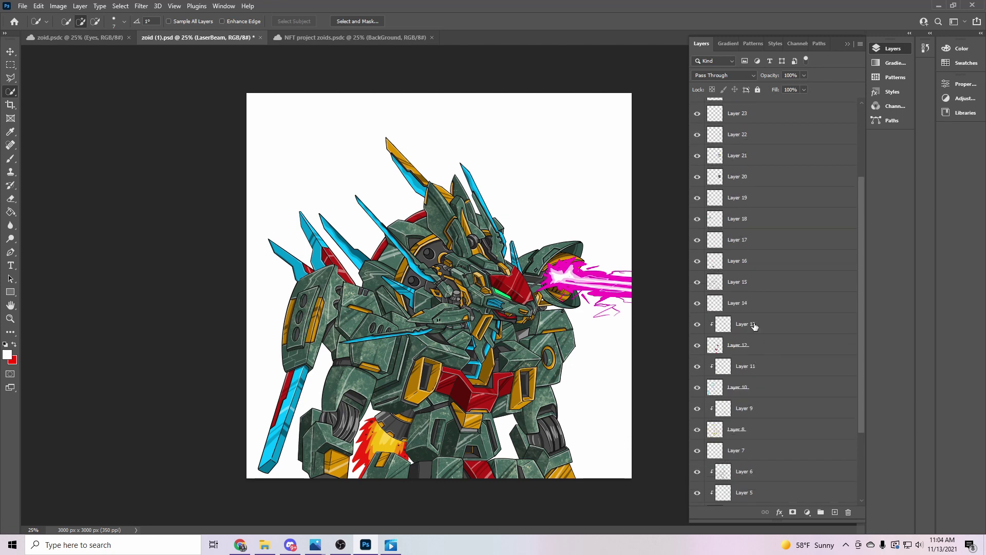
scroll(772, 163, "up", 3)
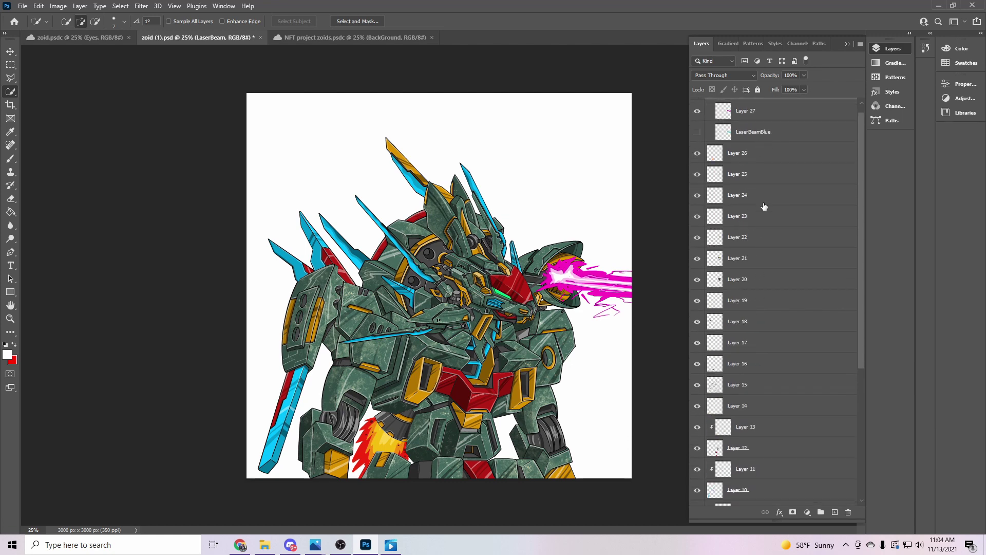
scroll(751, 178, "up", 1)
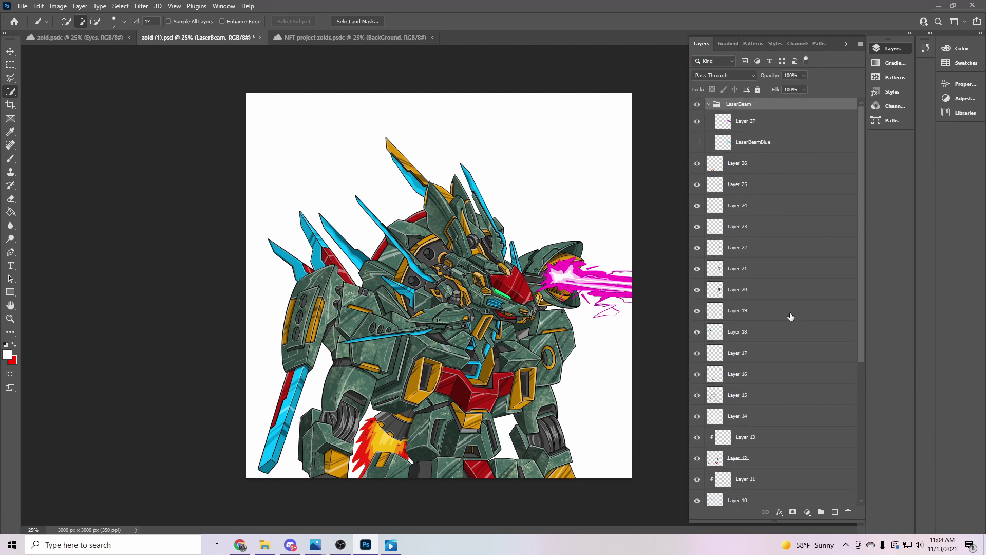
Close the zoid (1).psd laser-beam tab and answer its save prompt
left_click(261, 38)
left_click(484, 202)
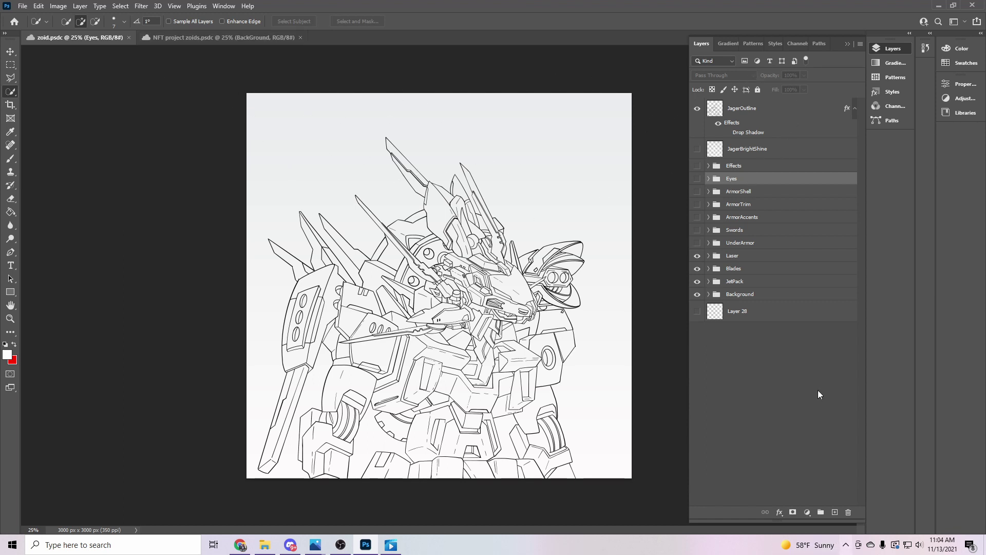
Show JagerBrightShine, expand ArmorShell and browse its Layer 4, 5 and 6 copy 9 layers
left_click(698, 149)
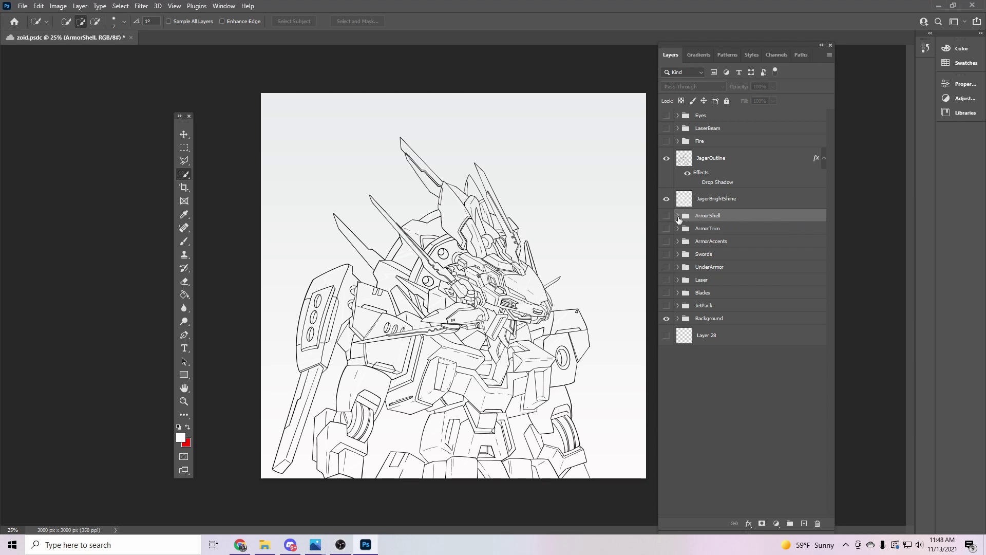
left_click(678, 217)
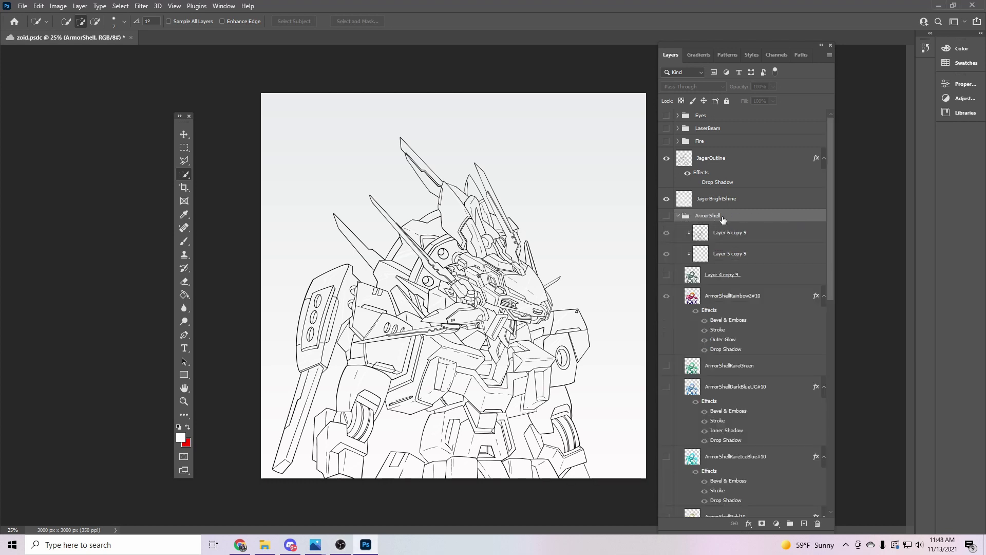
left_click(735, 275)
left_click(742, 258)
left_click(773, 237)
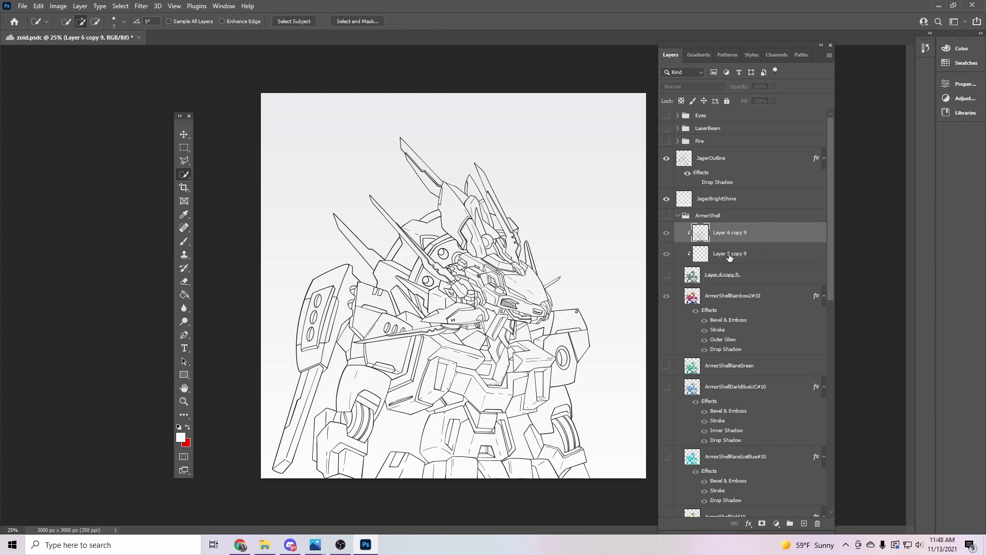
Settle on Layer 4 copy 9, preview the armor layers, then hide ArmorShellRainbow2#10
left_click(731, 258)
left_click(736, 276)
left_click(766, 253)
left_click(757, 235)
left_click(736, 274)
scroll(744, 303, "down", 2)
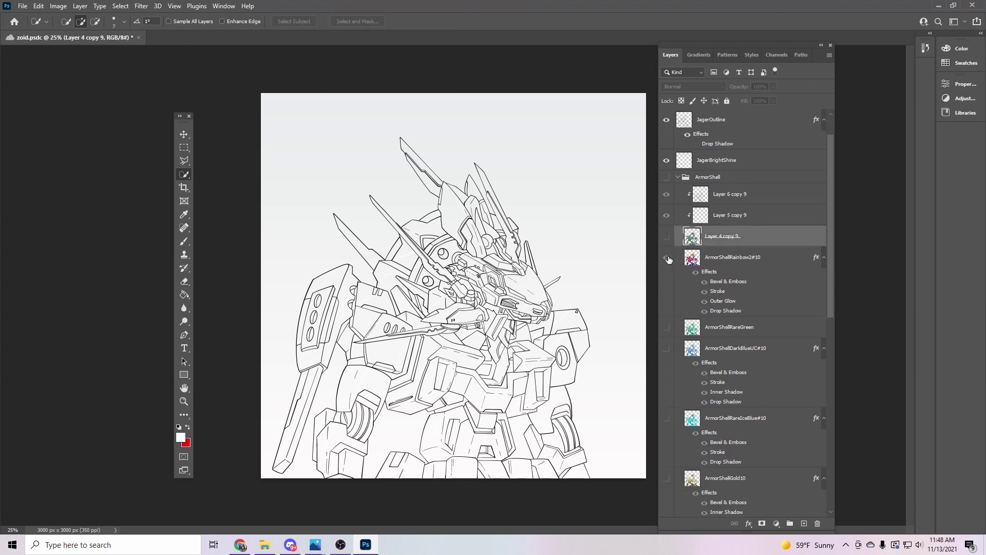
left_click_drag(667, 259, 666, 177)
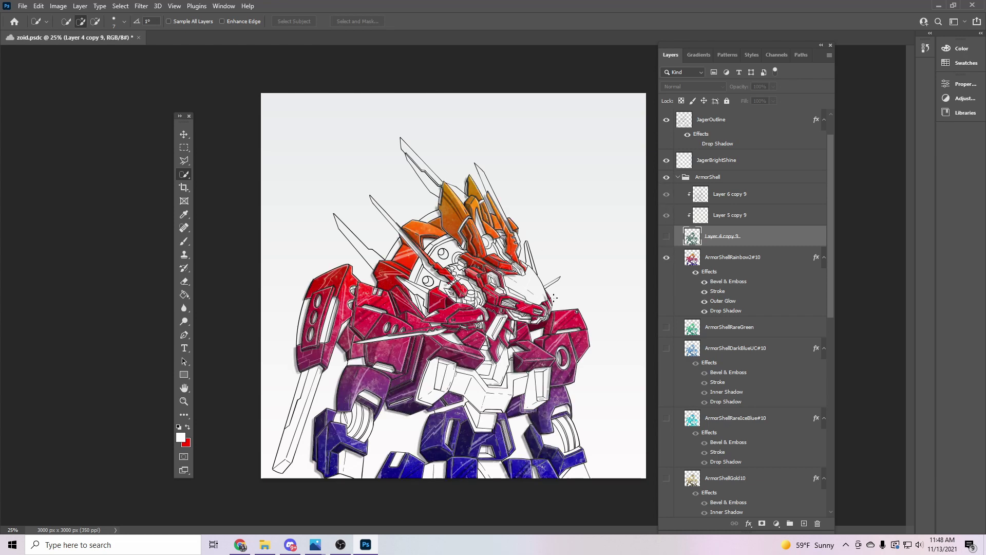
left_click(666, 258)
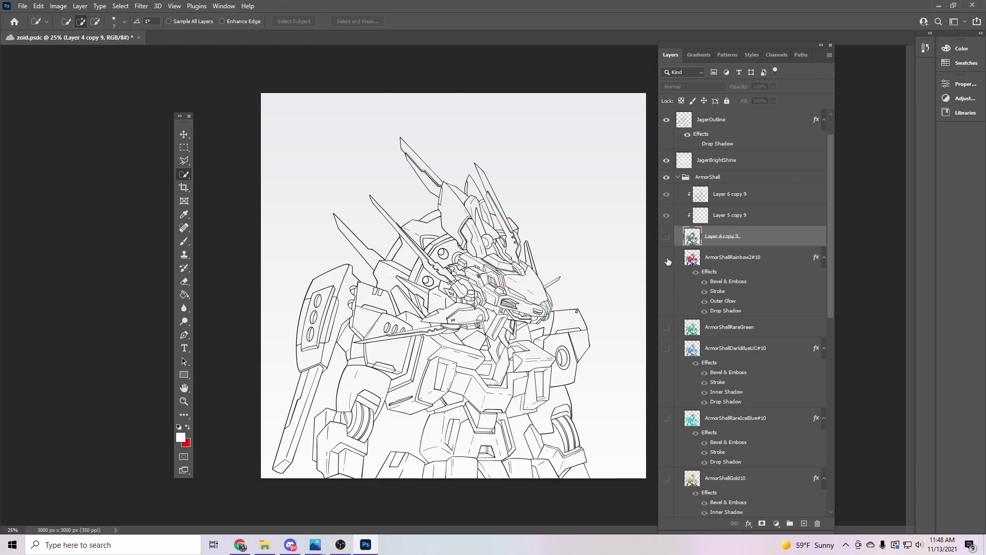
Duplicate Layer 4, 5 and 6 copy 9 together
left_click(739, 219, "shift")
left_click(759, 194, "shift")
right_click(751, 195)
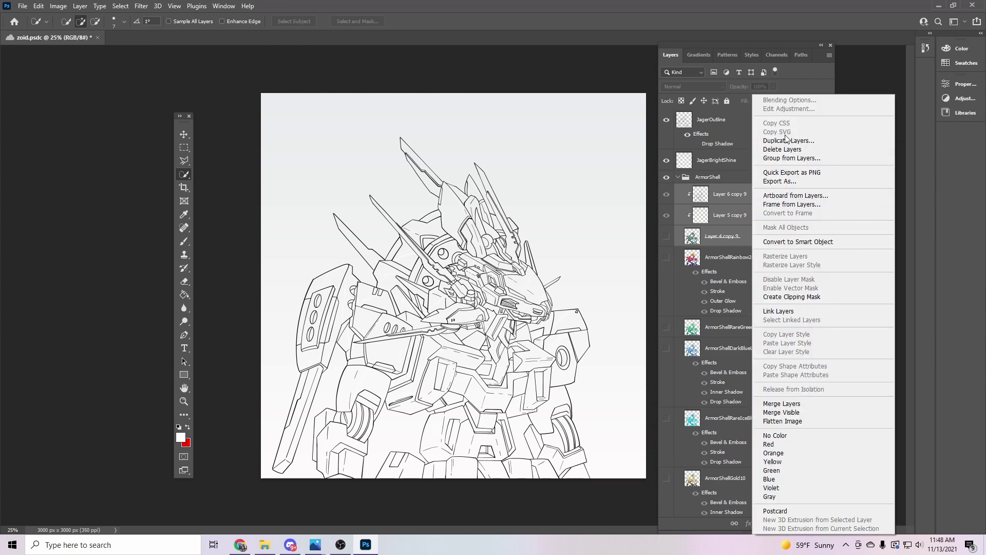
left_click(789, 143)
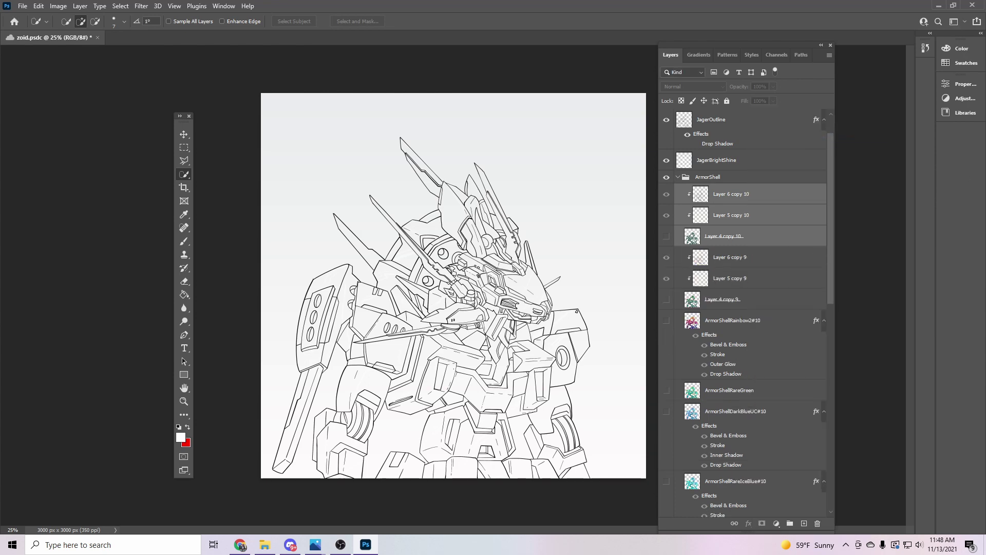
Select Layer 4 copy 9, show its green armor texture and bring up the Gradients panel
left_click(734, 308)
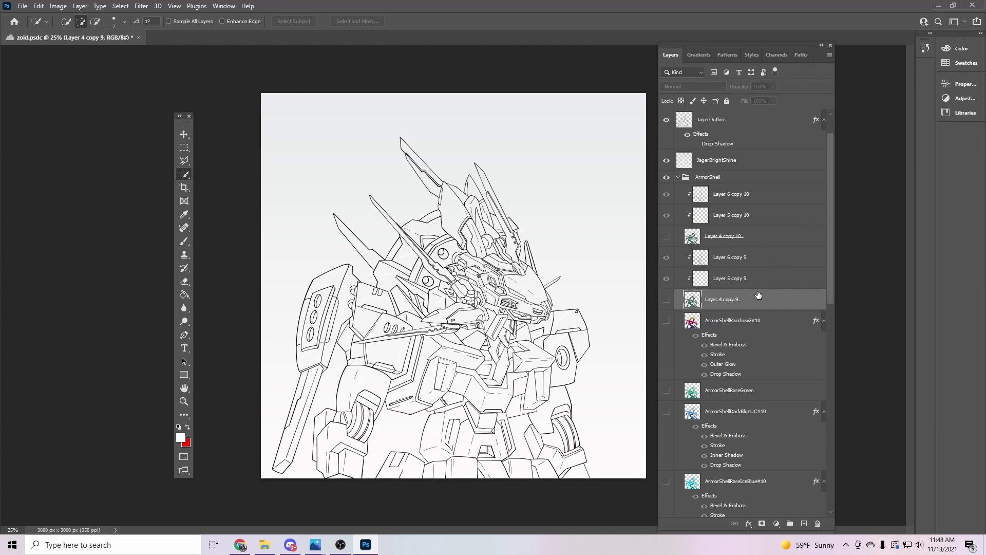
left_click(702, 55)
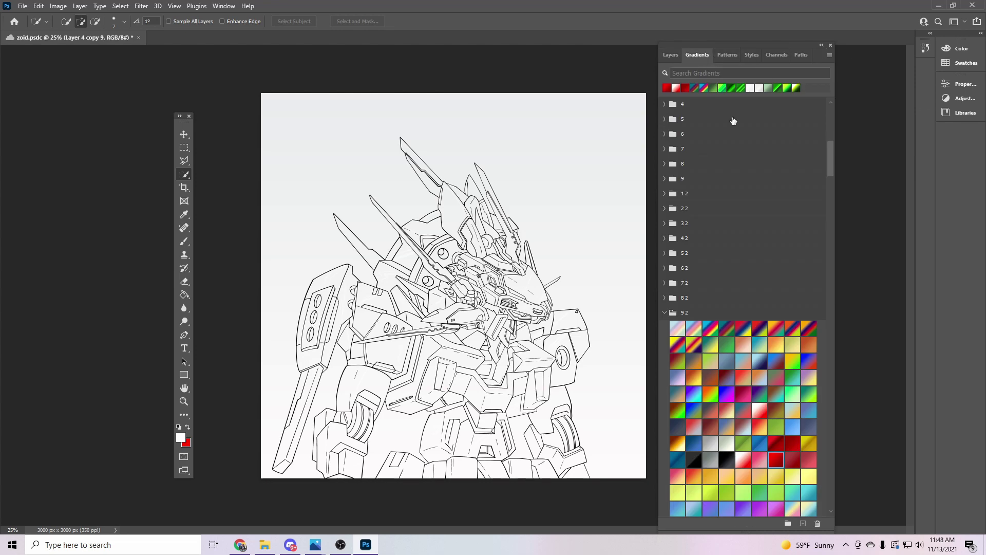
left_click(670, 55)
left_click(666, 300)
left_click(702, 55)
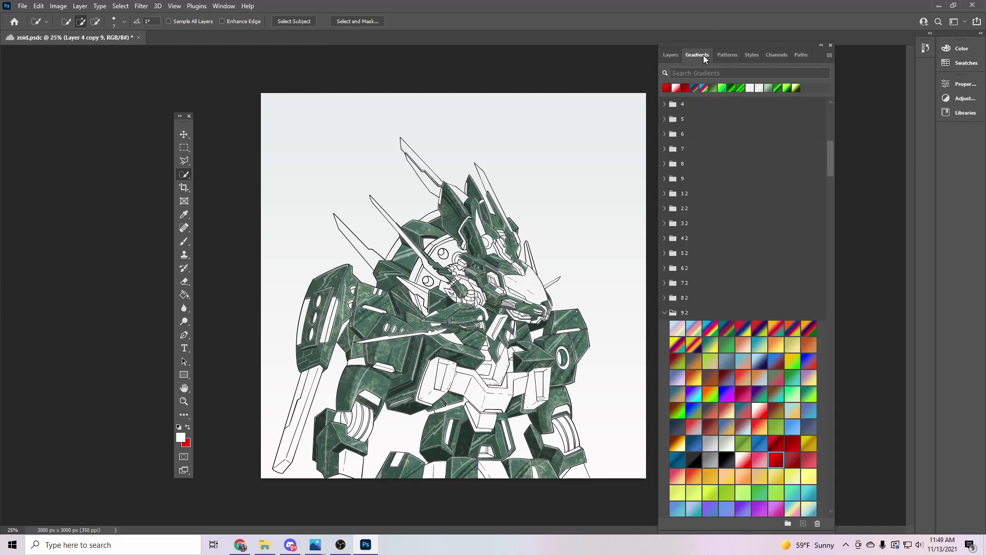
scroll(754, 362, "down", 2)
scroll(754, 362, "down", 2)
scroll(753, 362, "down", 2)
scroll(754, 362, "down", 2)
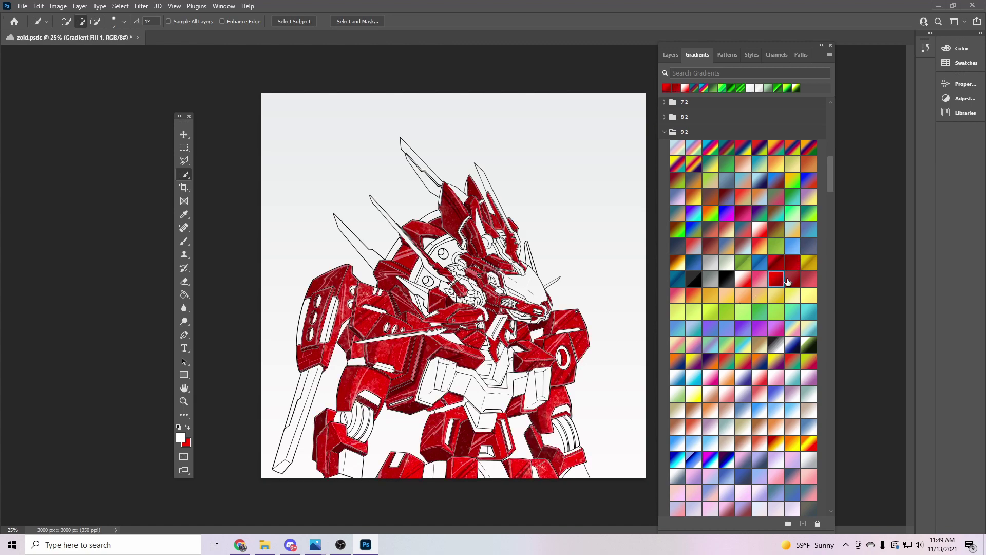
scroll(787, 281, "down", 3)
scroll(677, 228, "down", 2)
scroll(745, 295, "down", 3)
scroll(745, 295, "down", 2)
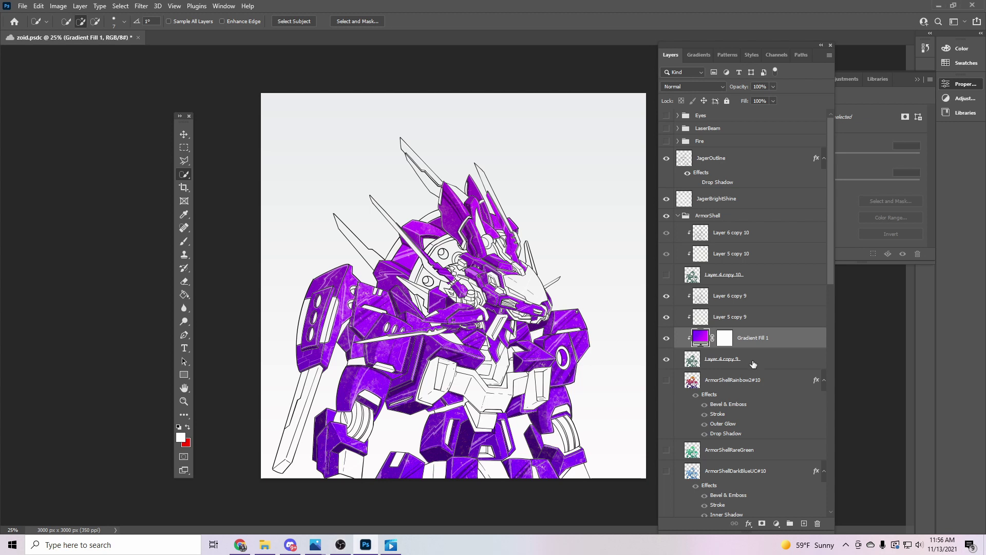
Merge Gradient Fill 1 with Layer 4, 5 and 6 copy 9 into one armor layer
left_click(749, 360)
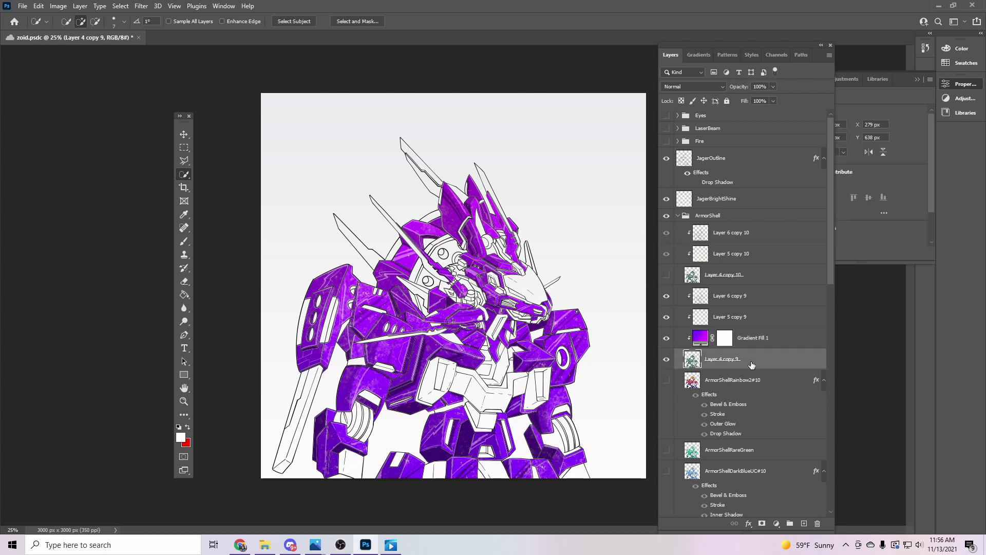
left_click(754, 361, "ctrl")
left_click(759, 357, "ctrl")
left_click(781, 336, "ctrl")
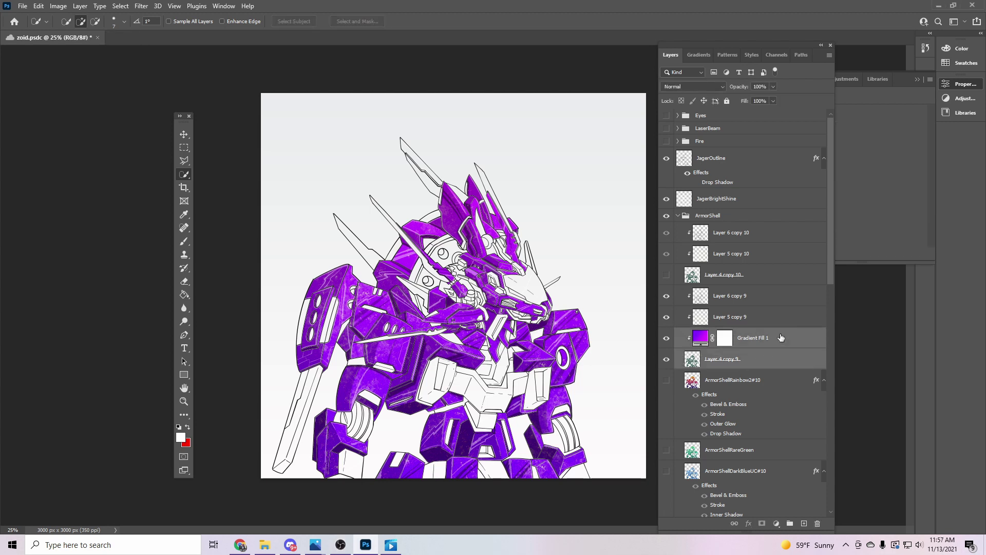
left_click(766, 316, "ctrl")
left_click(768, 298, "ctrl")
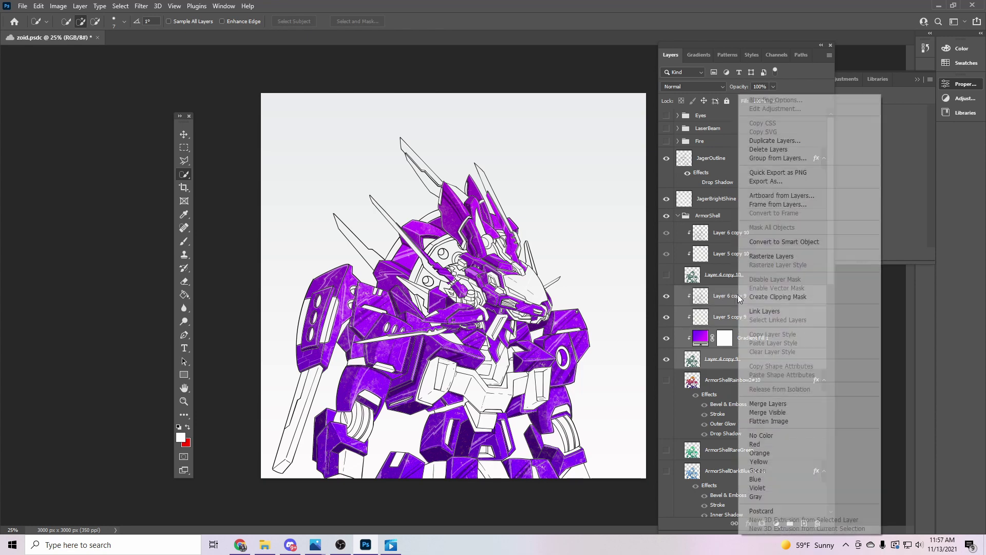
right_click(739, 298)
left_click(773, 404)
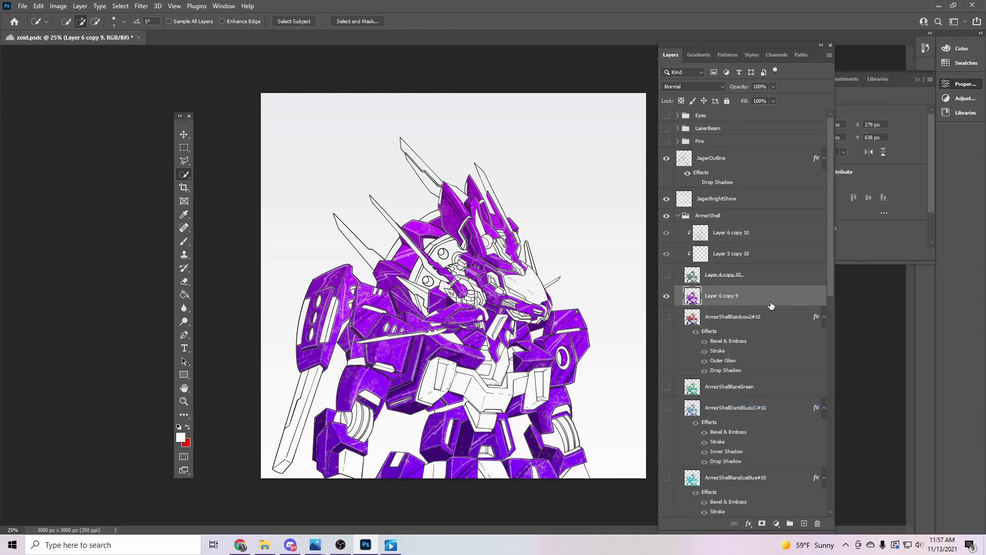
Give the merged armor layer bevel and emboss, a stroke and a 30 px drop shadow
double_click(771, 298)
left_click(592, 197)
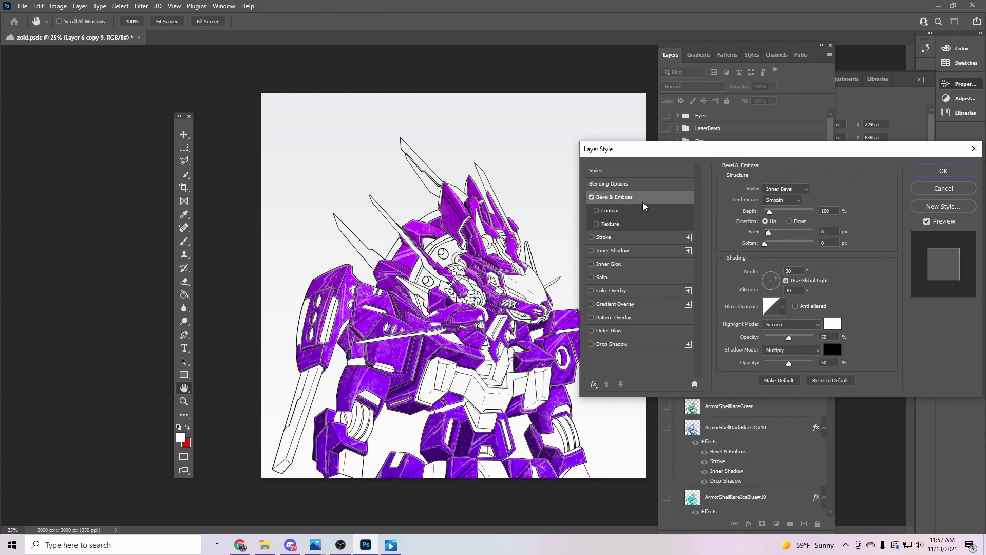
left_click(592, 237)
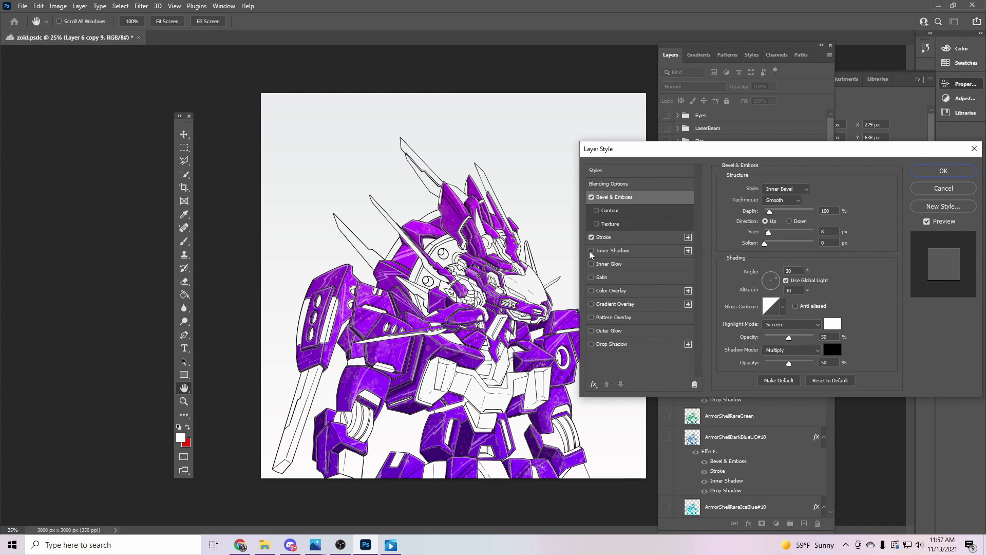
left_click(592, 251)
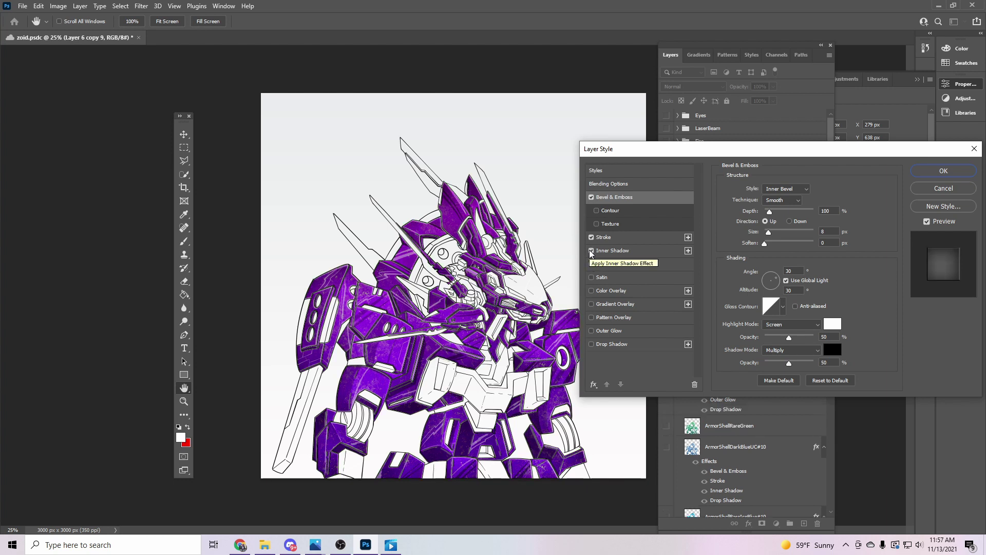
left_click(591, 250)
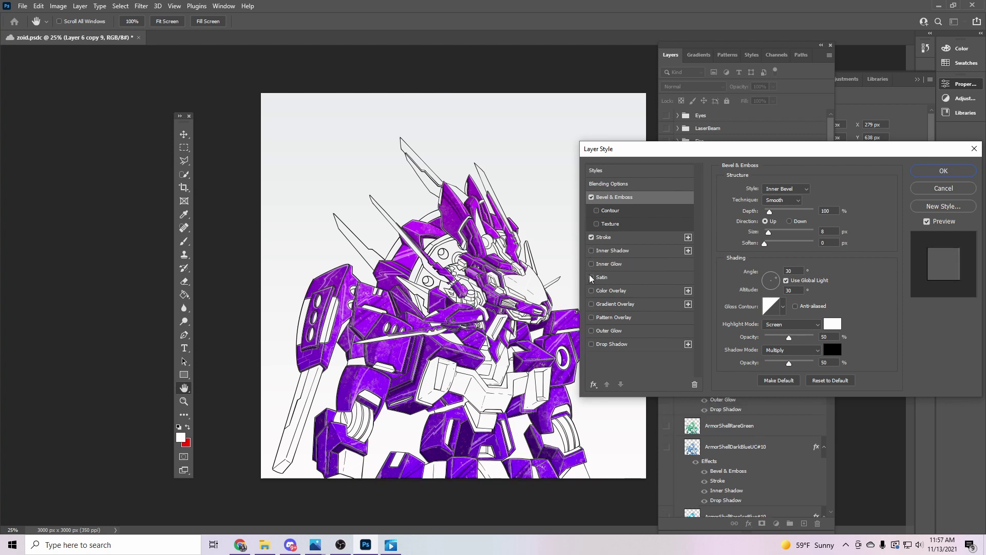
left_click(593, 343)
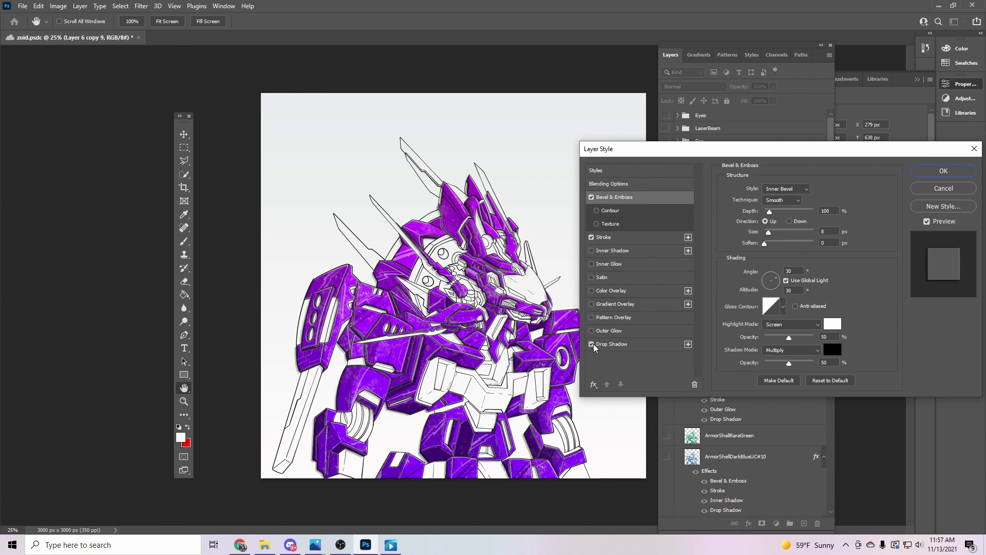
left_click(643, 345)
left_click_drag(769, 239, 777, 238)
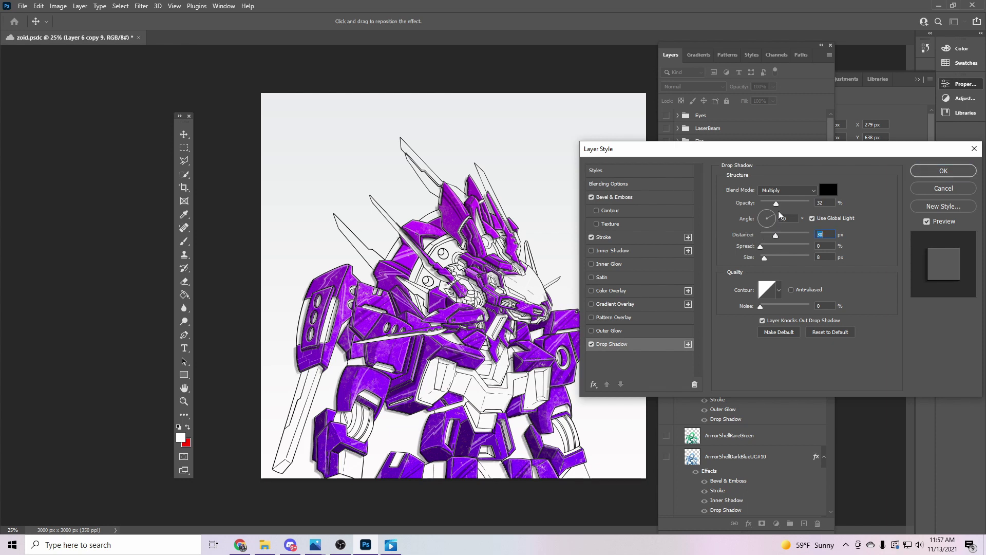
left_click(957, 173)
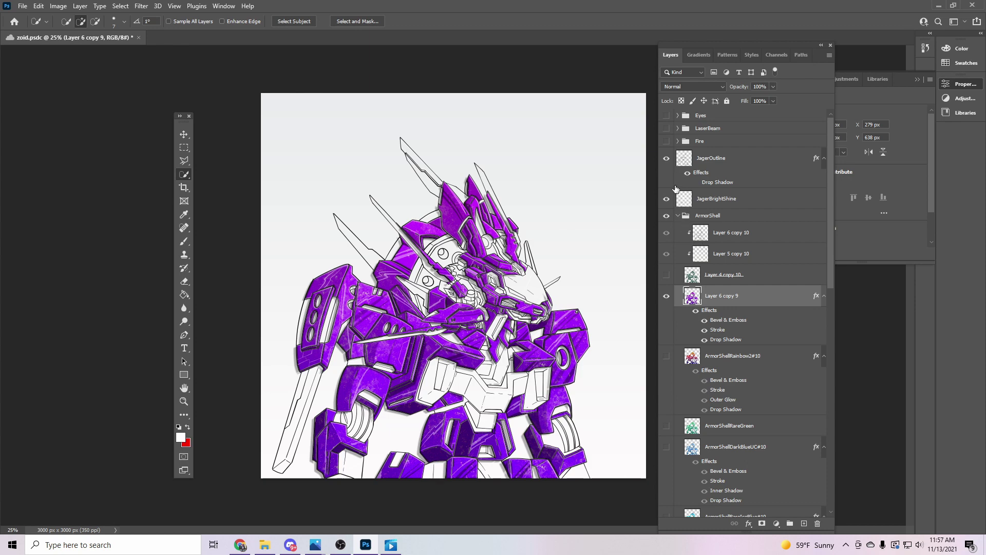
Review the ArmorShell and ArmorTrim groups and duplicate the trim layer
left_click(678, 216)
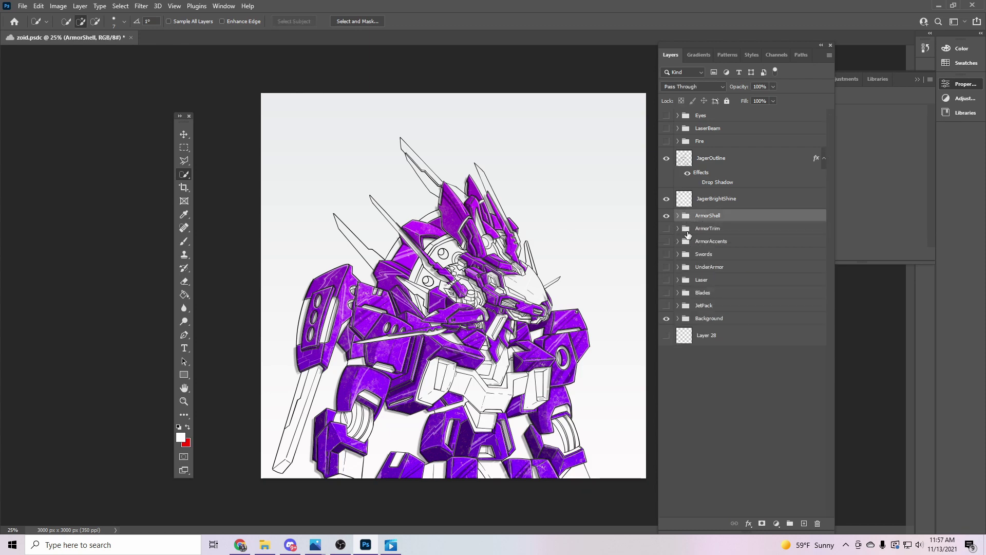
left_click(678, 228)
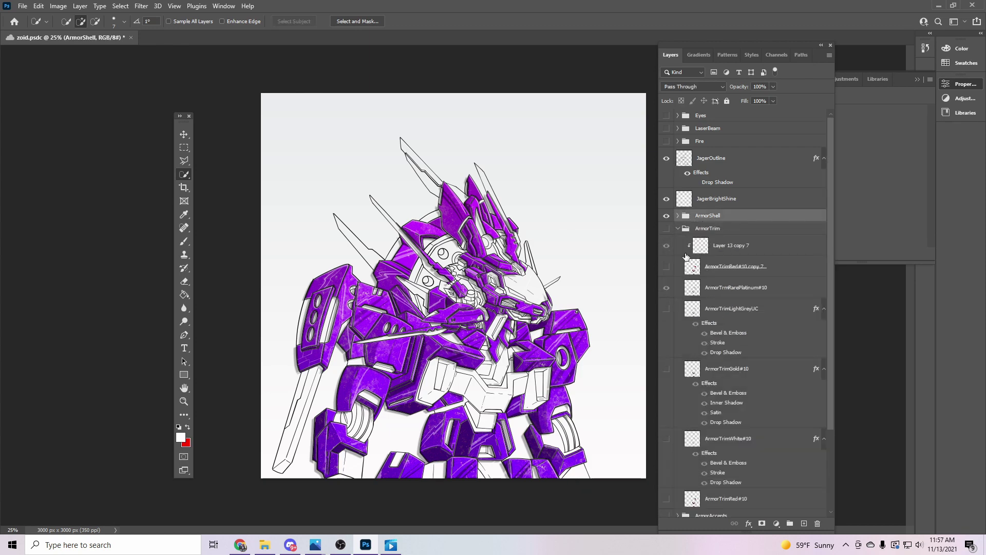
left_click(678, 230)
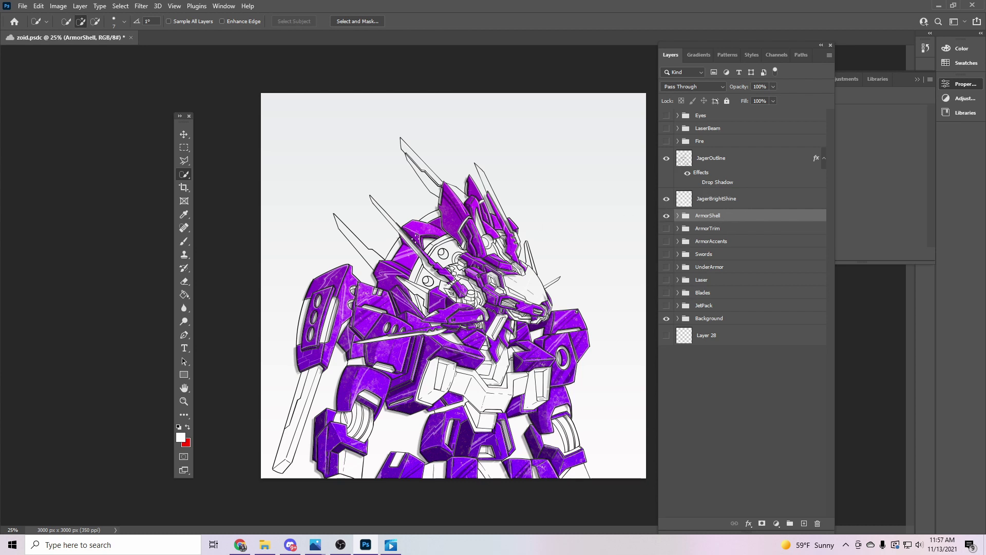
left_click(677, 216)
right_click(685, 242)
left_click(748, 138)
Fill the armor trim with a grey gradient preset
left_click(698, 53)
left_click(666, 515)
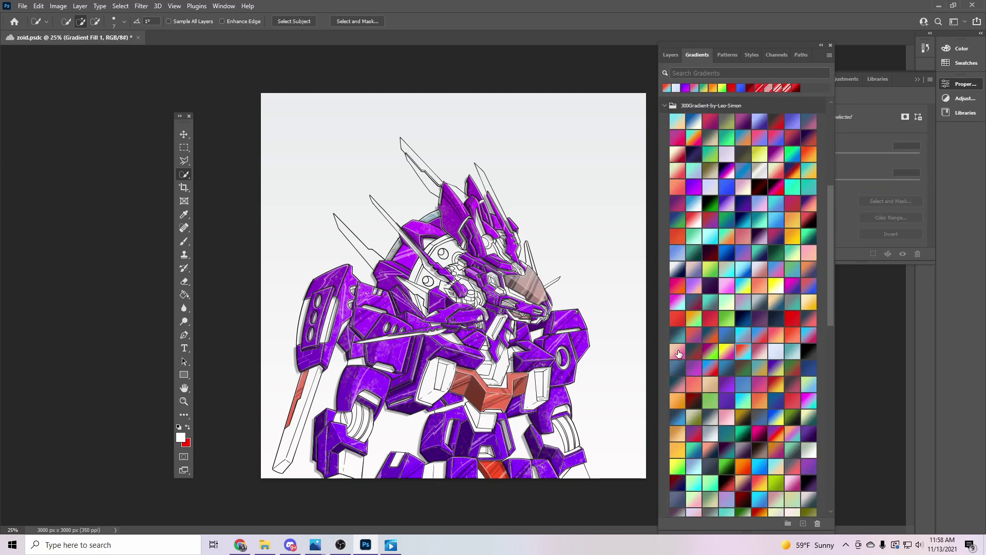
left_click(715, 351)
scroll(715, 350, "up", 5)
left_click(666, 174)
left_click(666, 219)
left_click(677, 417)
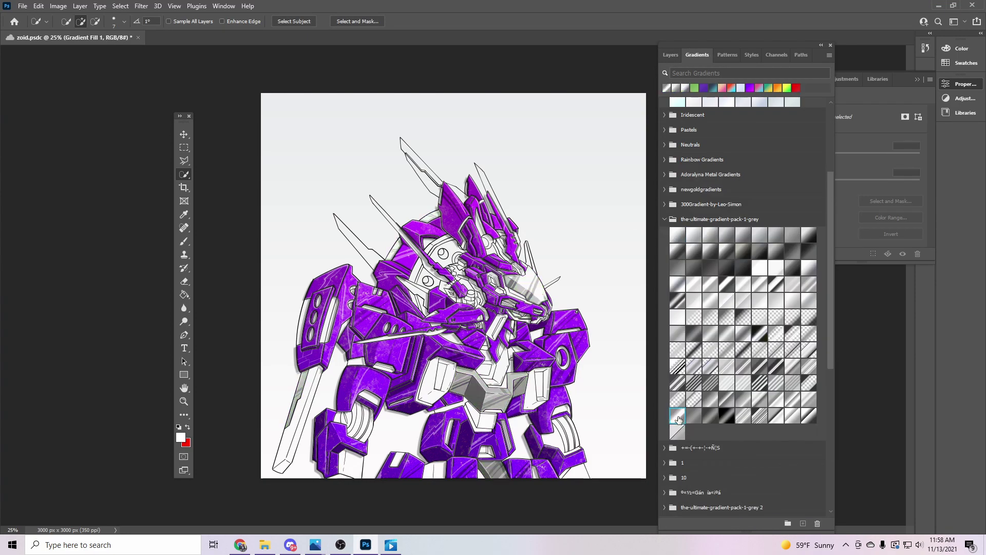
left_click(671, 54)
Show the ArmorTrim and Swords groups and give the swords a light blue gradient fill
left_click(677, 228)
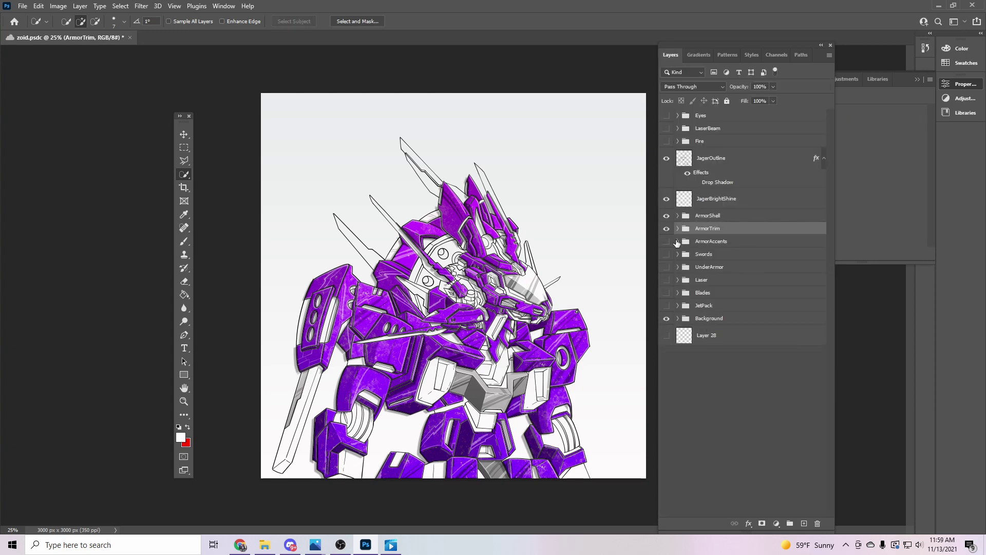
left_click(666, 254)
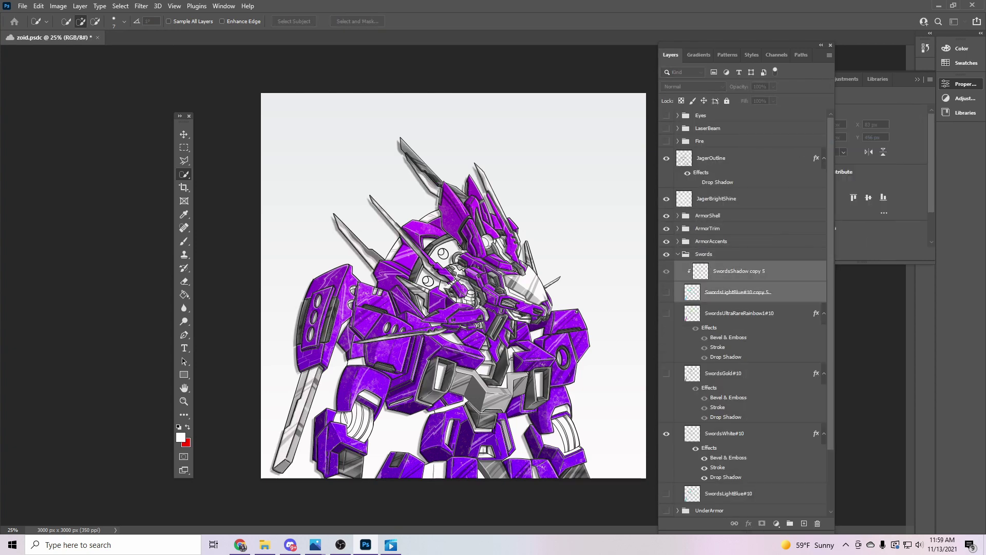
left_click(698, 55)
left_click(667, 220)
left_click(667, 261)
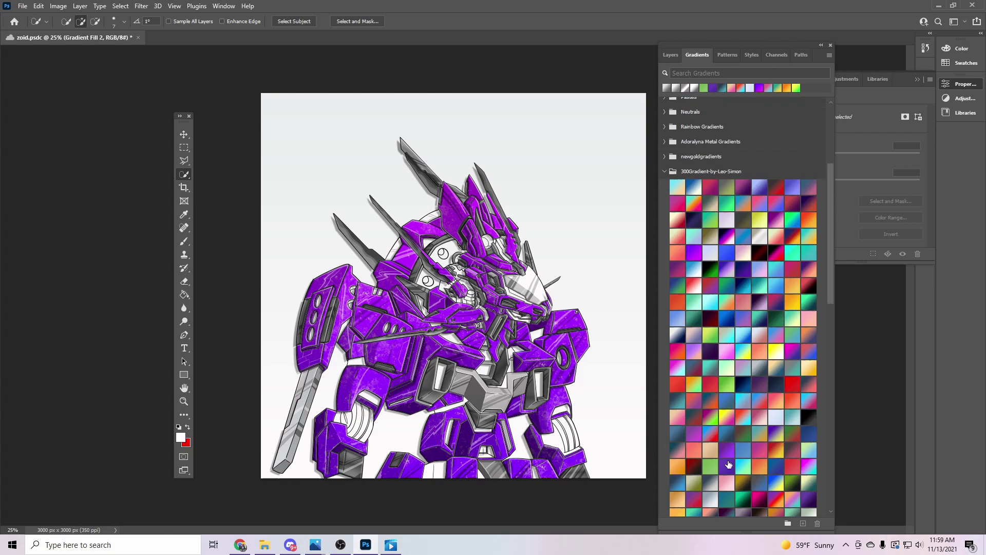
left_click(676, 316)
left_click(686, 269)
scroll(686, 269, "down", 3)
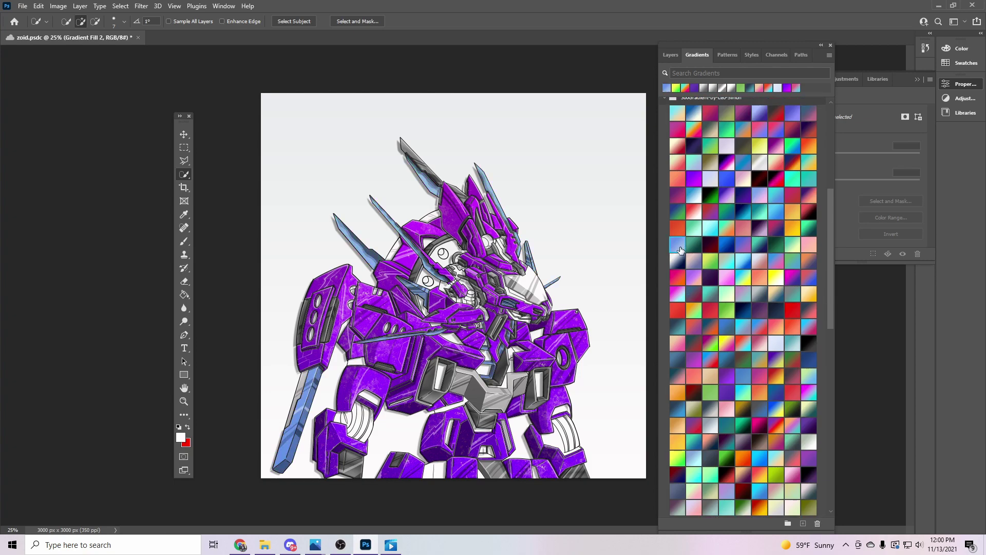
key("F7")
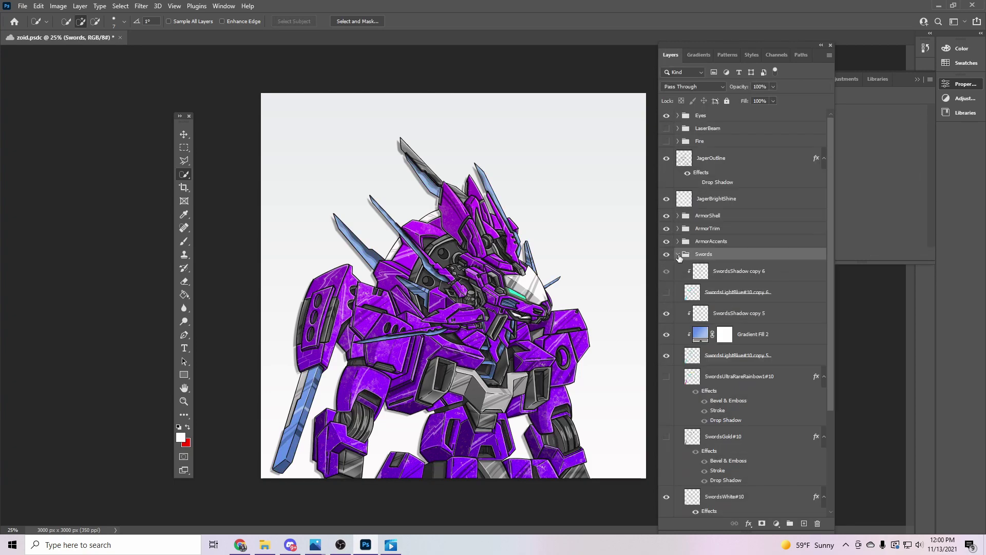
Swap the sword gradient, after purple, silver and dark green trials, to light teal
left_click(697, 55)
left_click(697, 181)
left_click(787, 364)
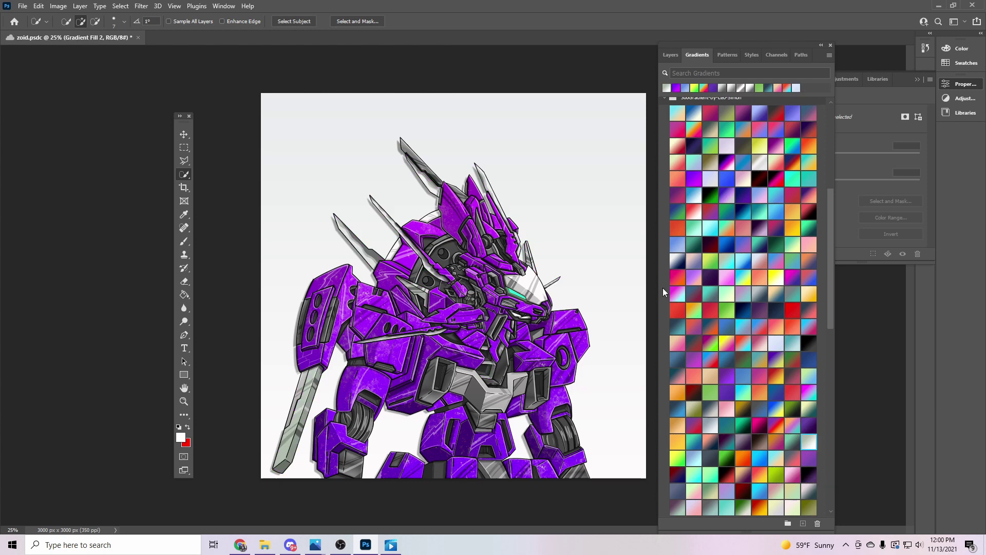
scroll(736, 292, "up", 3)
left_click(775, 286)
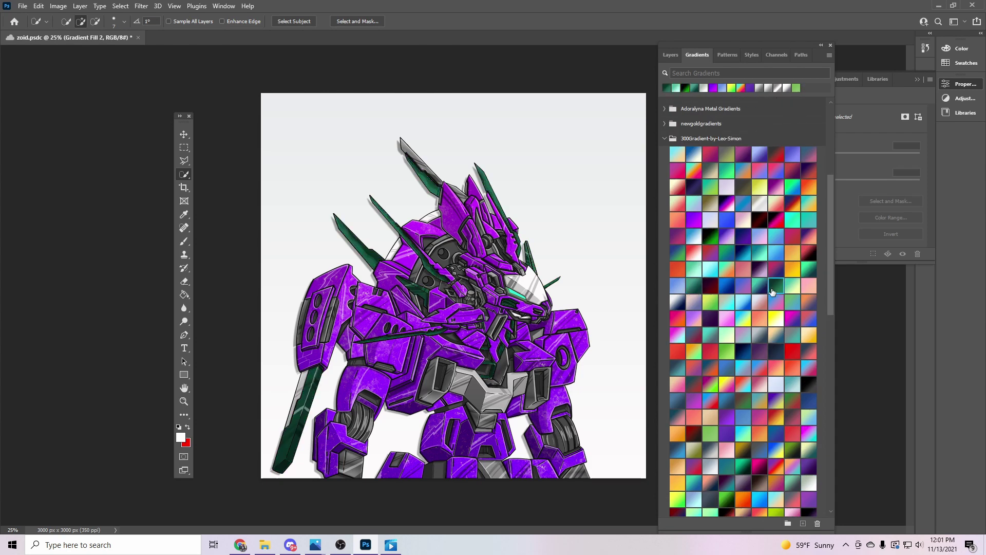
left_click(758, 296)
left_click(671, 54)
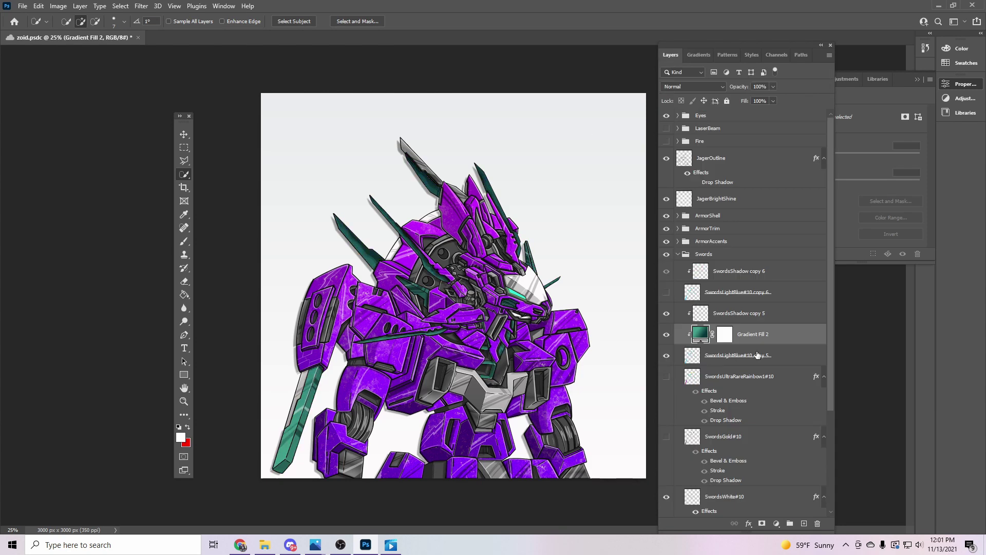
right_click(757, 354)
key("Escape")
Review the trim shadow layer's style and add a drop shadow to the sword shadow
left_click(678, 229)
left_click(759, 308)
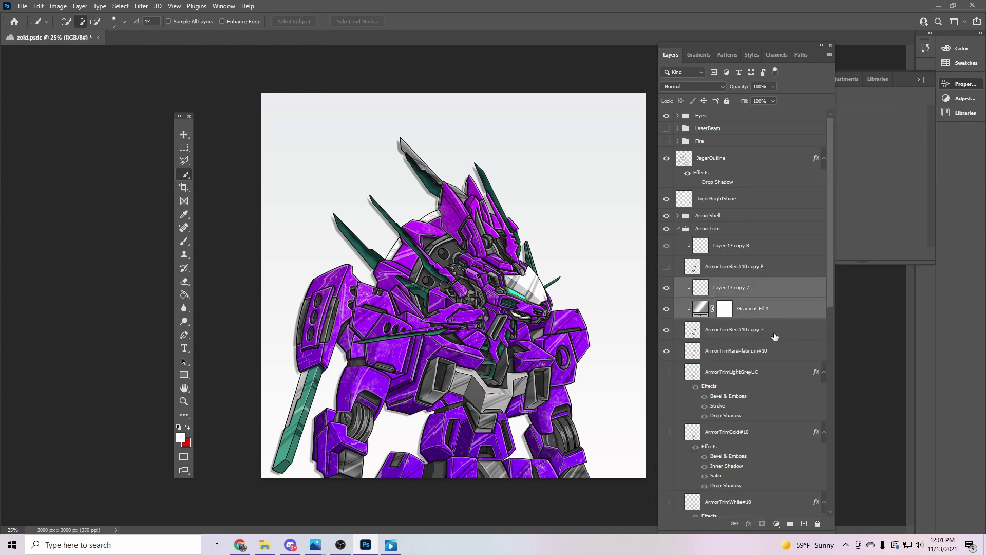
right_click(776, 332)
left_click(817, 101)
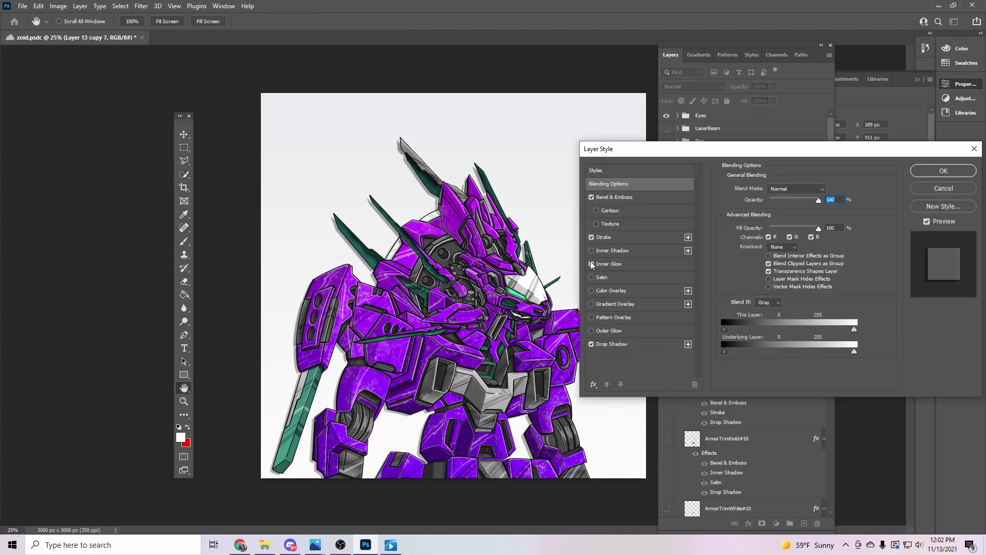
key("Return")
double_click(725, 234)
left_click(591, 344)
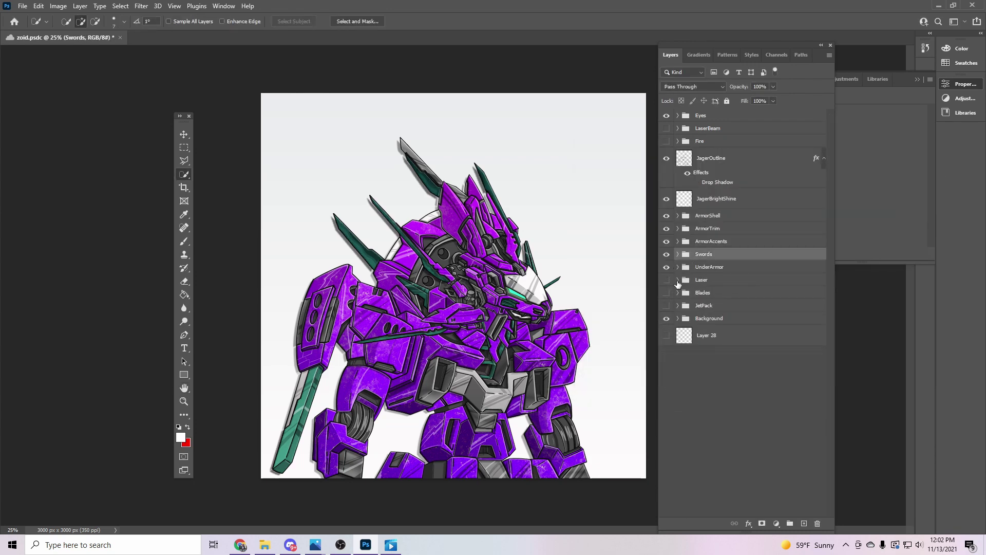
Show the Laser group, duplicate the orange laser shell and tint it purple with Hue/Saturation
left_click(666, 280)
left_click(678, 280)
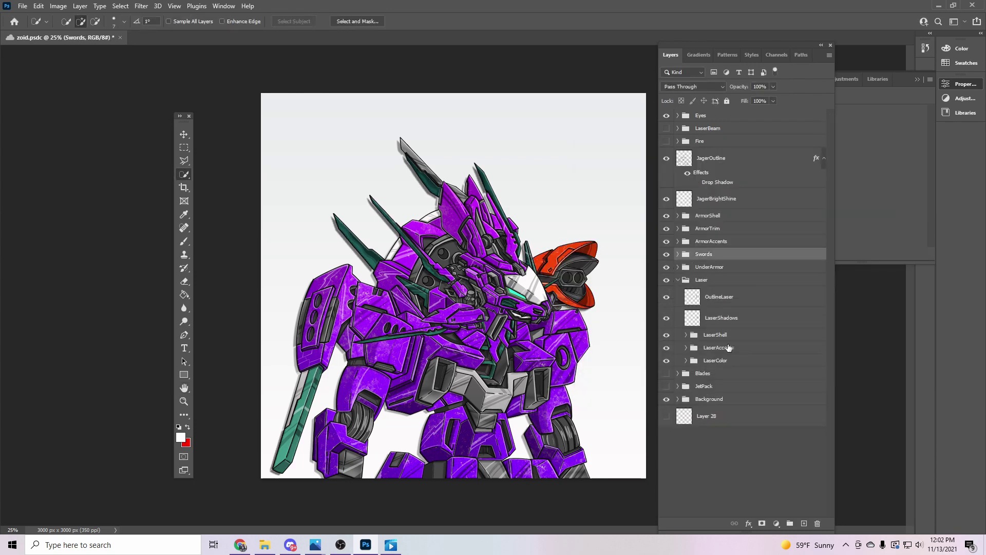
left_click(715, 351)
right_click(715, 351)
left_click(748, 126)
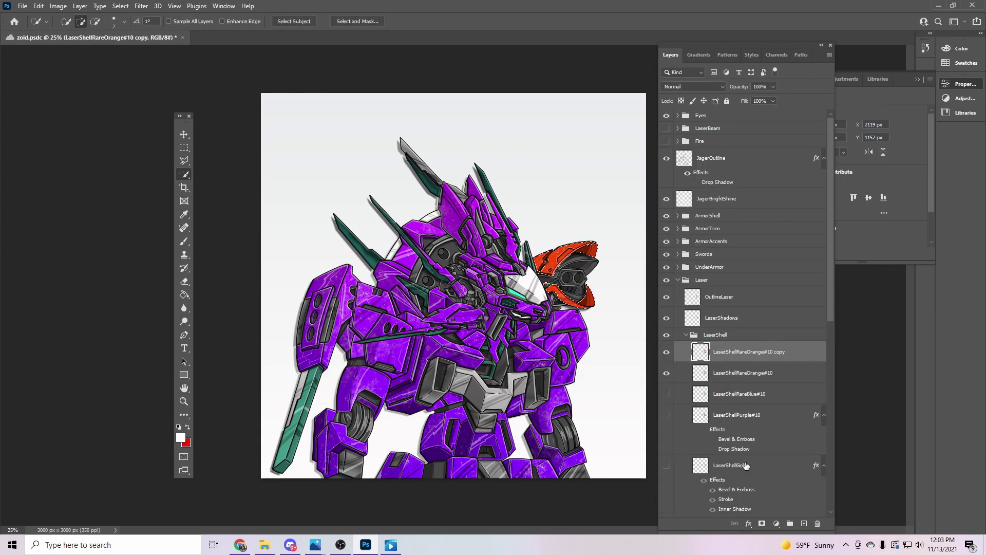
left_click(776, 523)
left_click_drag(863, 152, 891, 152)
left_click_drag(830, 172, 892, 177)
left_click_drag(857, 191, 860, 191)
left_click(666, 352)
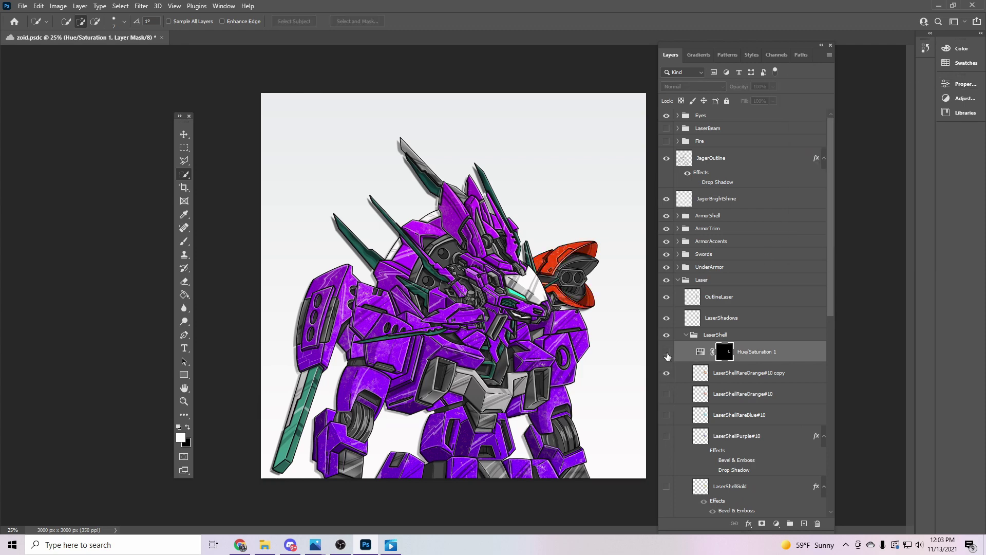
Show and expand the Blades group, deleting an accidental gradient fill layer
left_click(686, 334)
left_click_drag(667, 386, 668, 378)
left_click(677, 373)
right_click(731, 430)
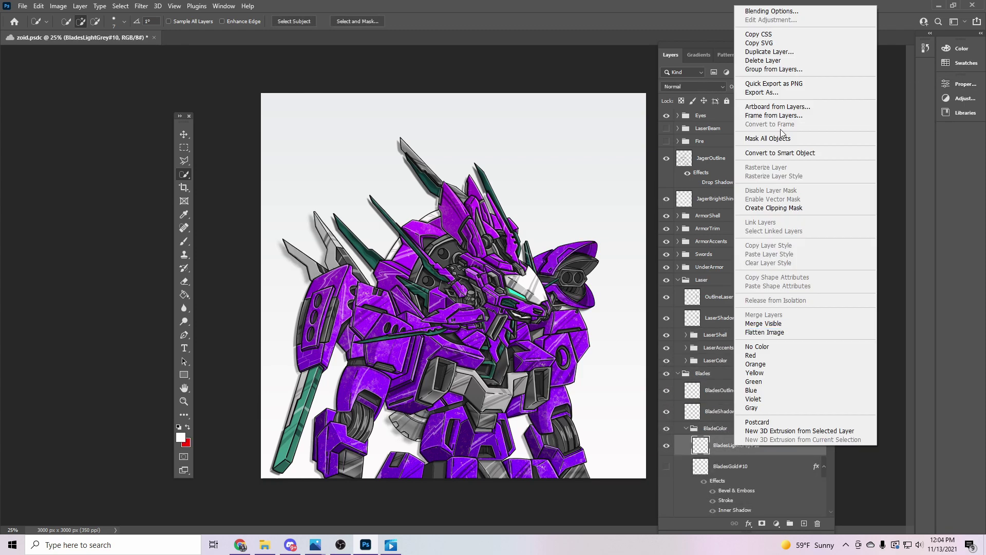
key("Escape")
left_click(698, 55)
key("Delete")
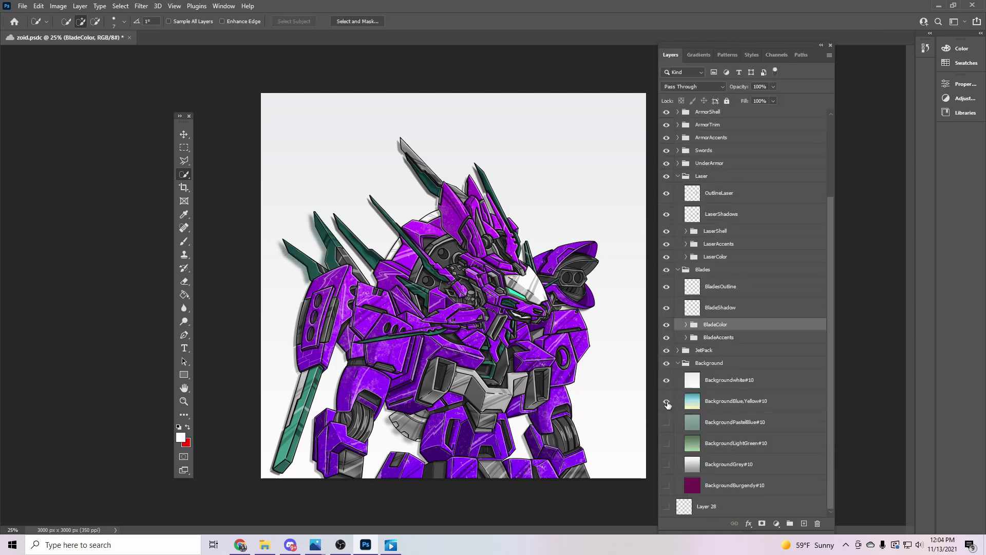
Hide the grey background, show the Fire and LaserBeam groups and expand LaserBeam
left_click(667, 380)
left_click(666, 466)
scroll(666, 339, "up", 3)
left_click(666, 163)
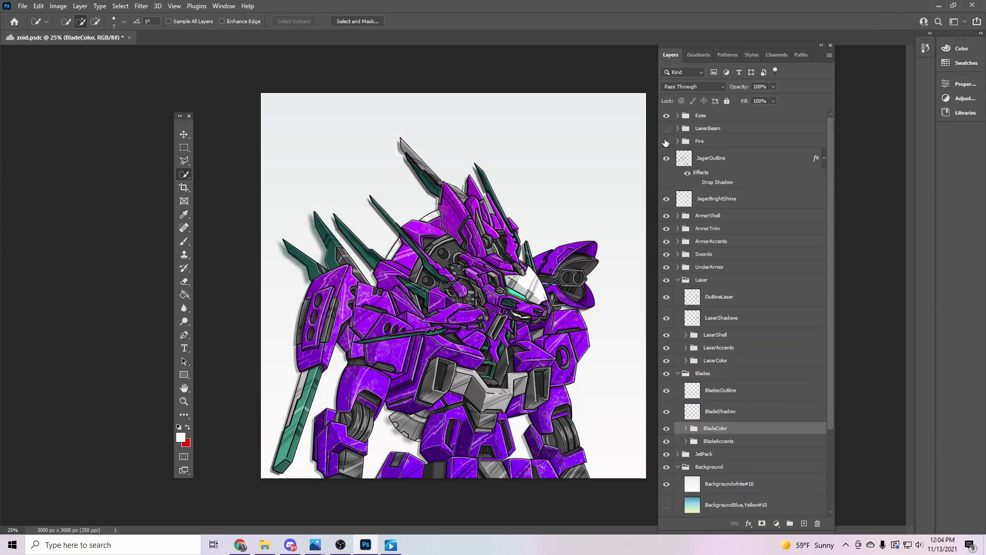
left_click(666, 129)
left_click(714, 145)
Duplicate Layer 27, trial a colorized cyan Hue/Saturation, then delete it
key("ctrl+j")
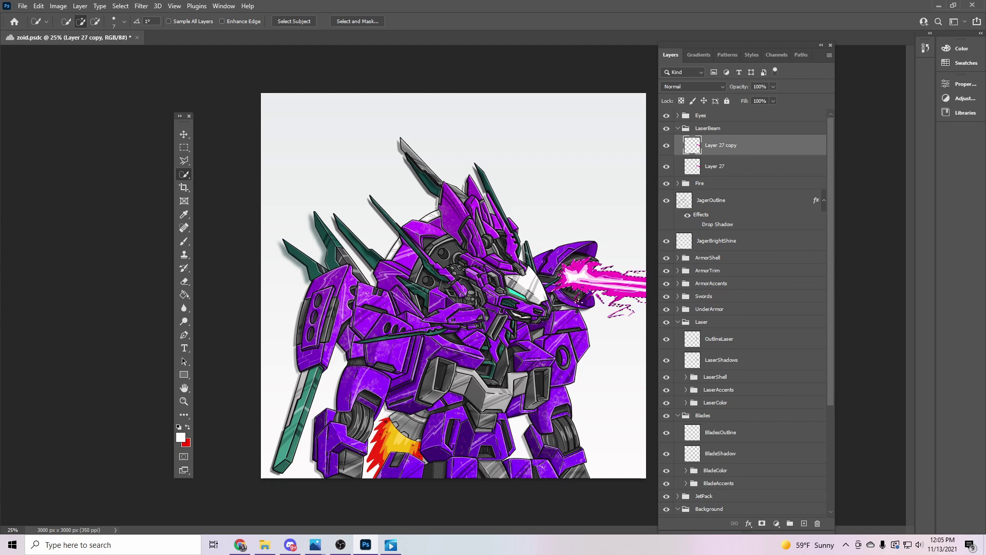
left_click(777, 524)
left_click(801, 429)
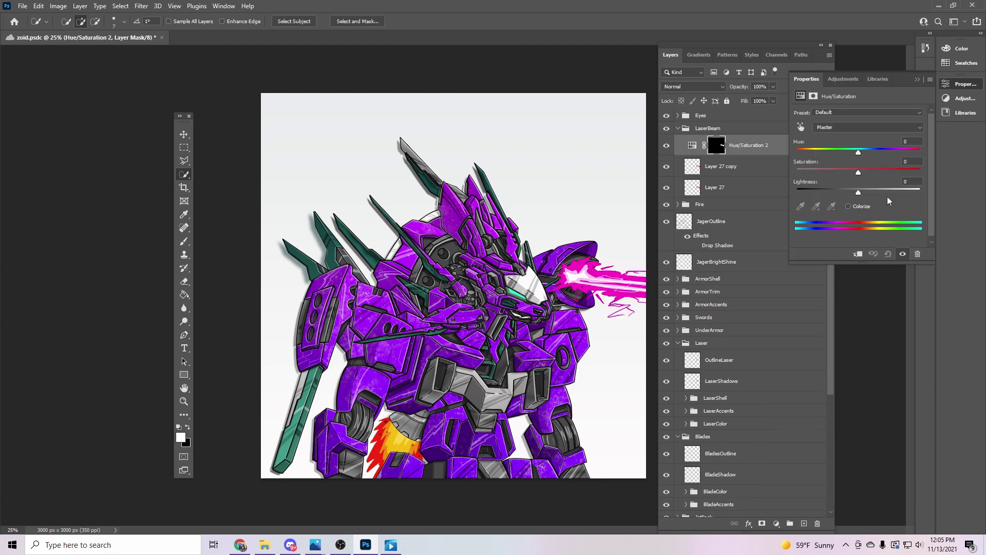
left_click(848, 206)
left_click_drag(836, 152, 876, 152)
key("Delete")
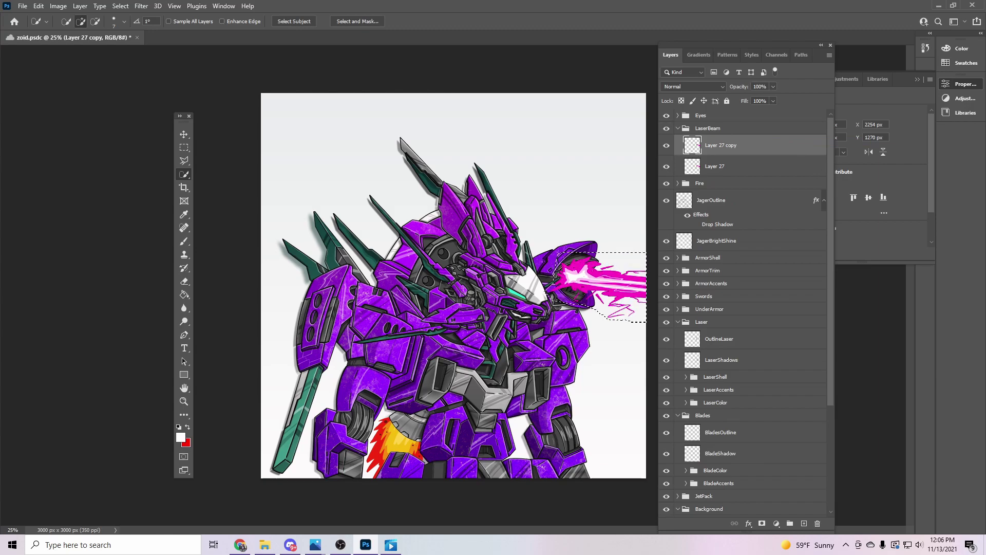
left_click(678, 415)
left_click(677, 321)
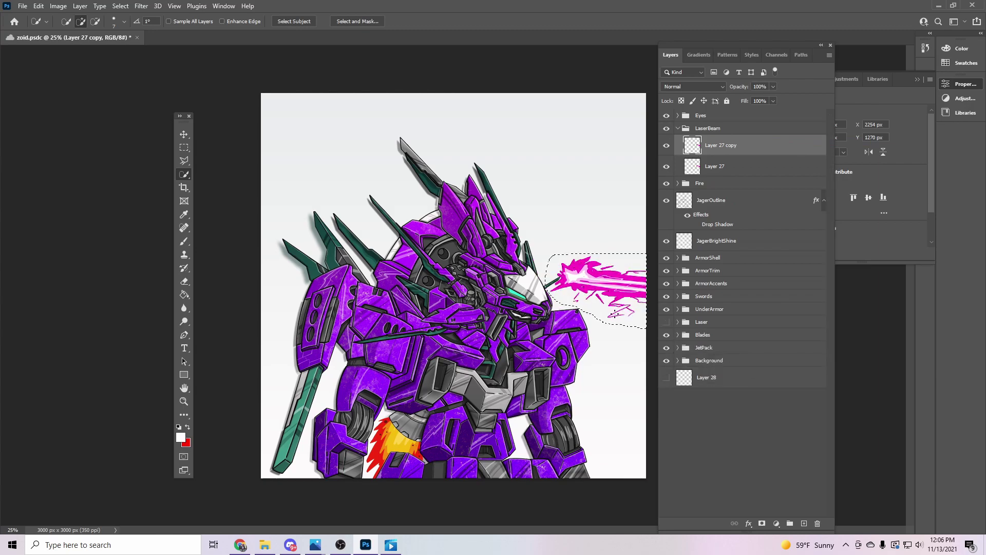
scroll(648, 291, "up", 3)
scroll(495, 355, "up", 1)
scroll(385, 177, "down", 3)
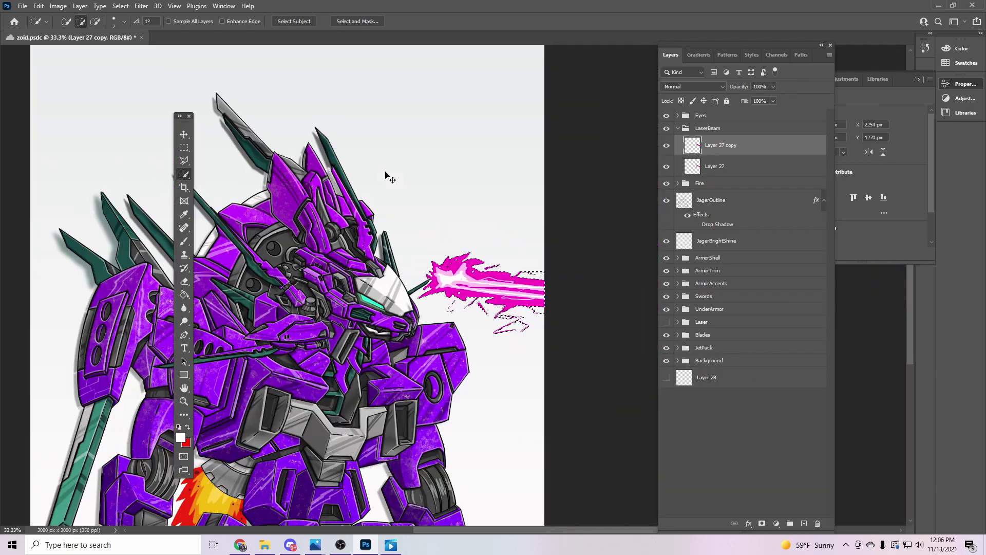
scroll(385, 177, "up", 1)
scroll(525, 419, "up", 1)
scroll(525, 419, "up", 1)
scroll(524, 419, "up", 1)
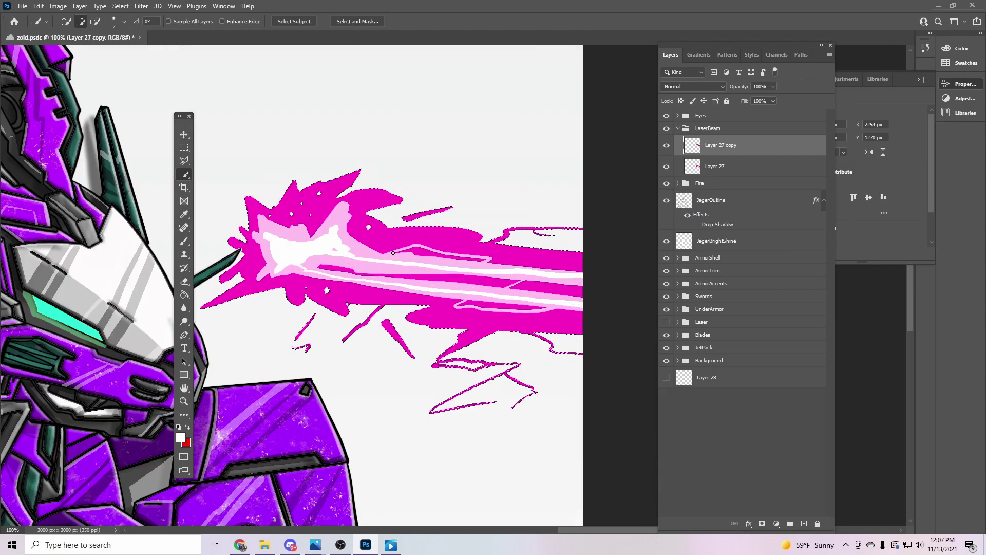
Add a Hue/Saturation adjustment shifting the beam purple and make the Laser group visible
left_click(776, 523)
left_click(804, 427)
mouse_move(859, 151)
left_mouse_down()
mouse_move(908, 151)
mouse_move(838, 152)
mouse_move(848, 178)
left_mouse_up()
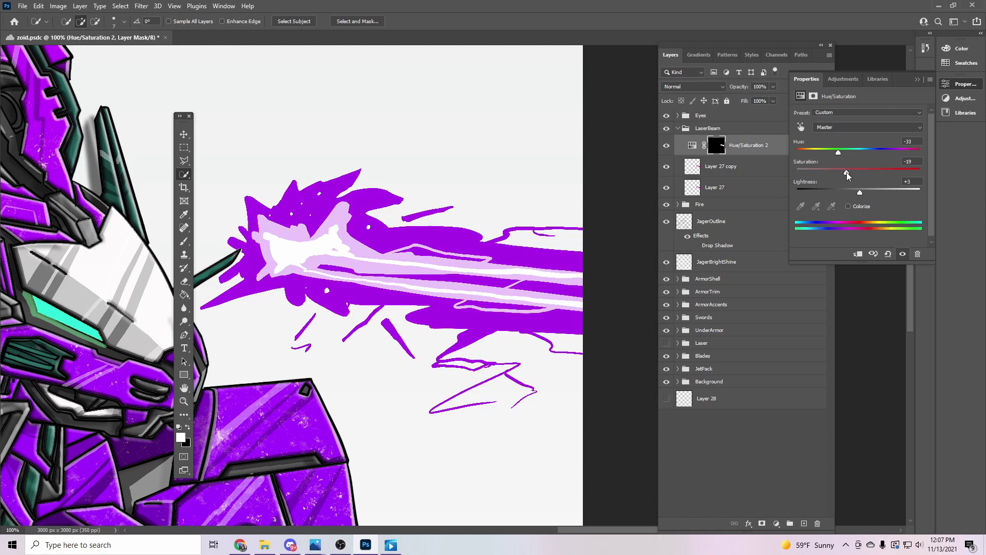
key("ctrl+minus")
key("ctrl+minus")
key("ctrl+minus")
key("ctrl+minus")
left_click(667, 344)
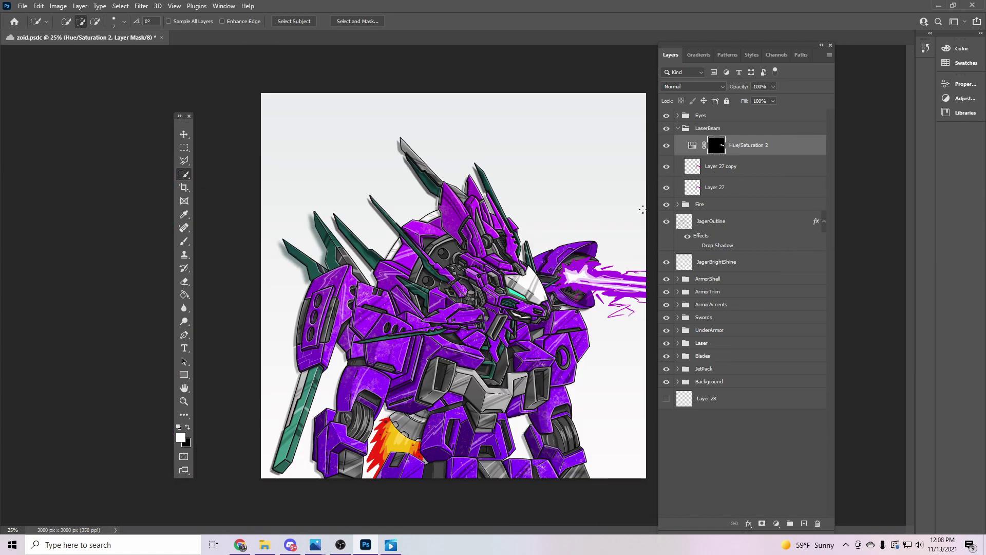
Trial green, blue and red hues in Hue/Saturation 2, then hide it and Layer 27 copy
double_click(692, 145)
mouse_move(843, 151)
left_mouse_down()
mouse_move(836, 176)
mouse_move(841, 151)
mouse_move(850, 152)
left_mouse_up()
mouse_move(858, 192)
left_mouse_down()
mouse_move(820, 189)
mouse_move(874, 172)
left_mouse_up()
left_click_drag(821, 192, 863, 189)
left_click_drag(849, 151, 948, 147)
left_click_drag(667, 144, 666, 166)
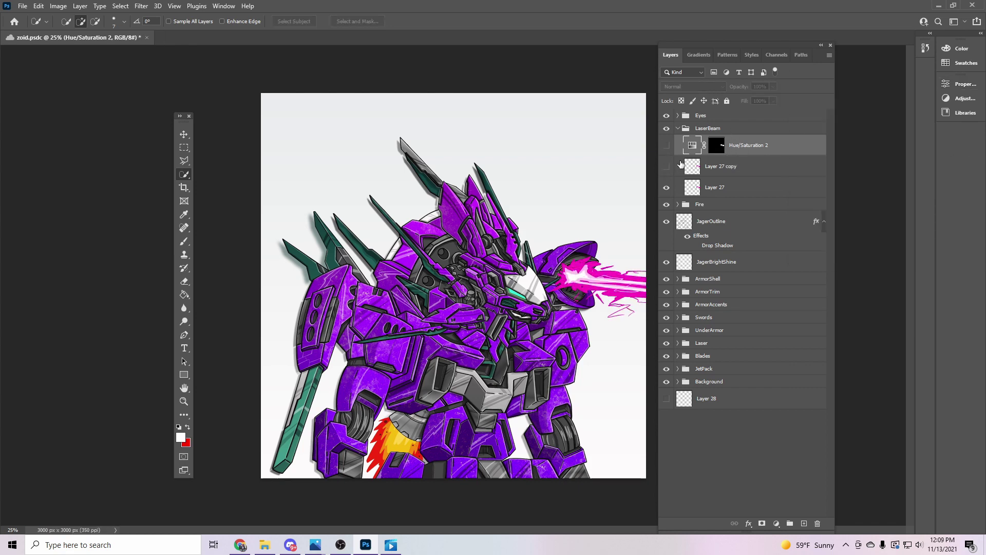
Rename the ArmorShell layer YoutubePurple to YoutubePurple#10
left_click(677, 127)
left_click(739, 216)
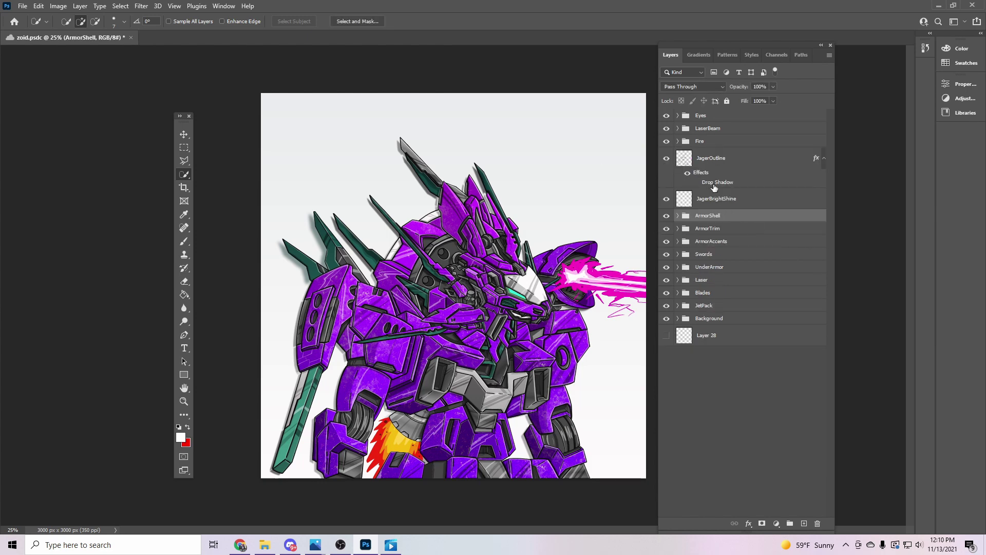
left_click(677, 216)
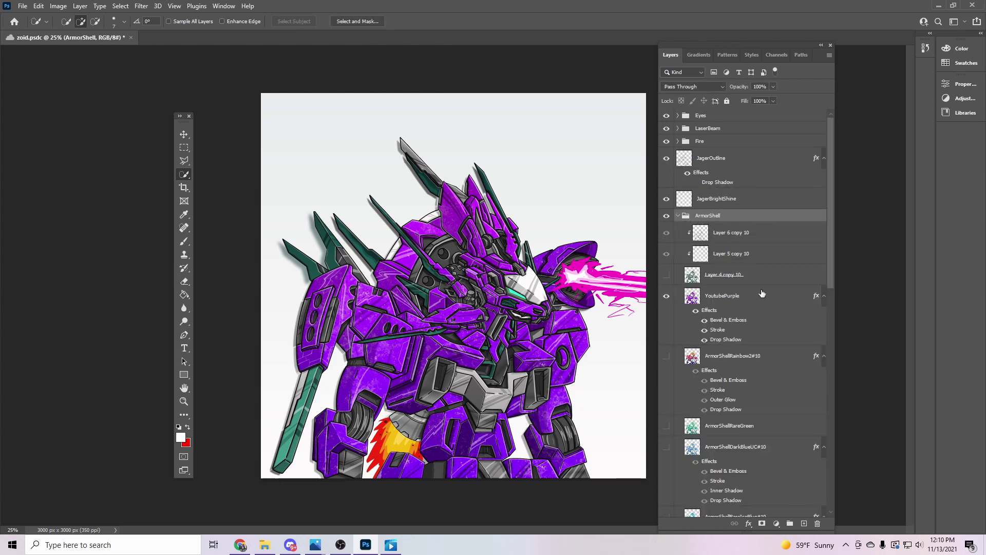
double_click(740, 296)
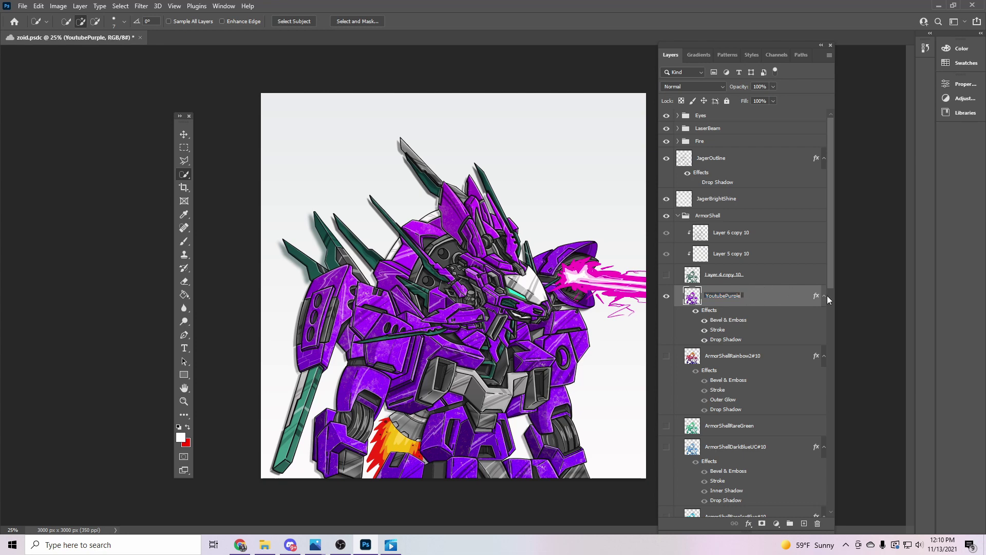
type("#10")
key("Return")
Rename ArmorTrim's Layer 13 copy 7 to Youtube and collapse the group
left_click(678, 216)
left_click(766, 291)
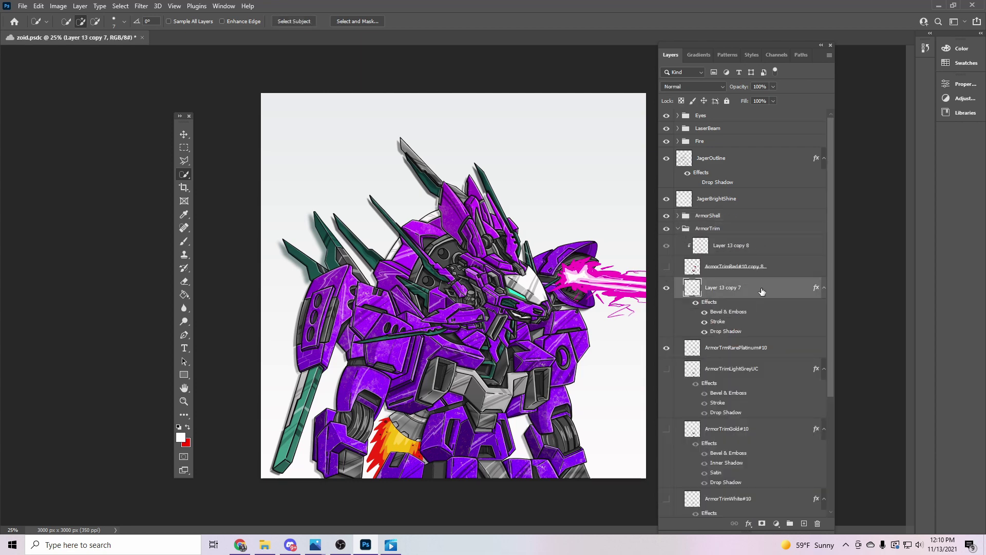
double_click(735, 289)
type("Yout")
type("be")
key("Return")
left_click(678, 229)
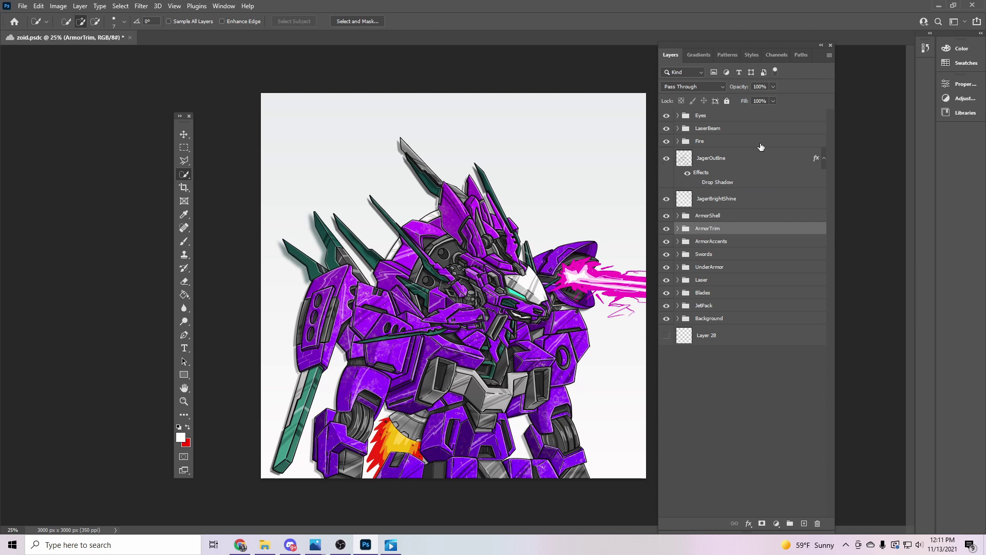
Expand and collapse the ArmorShell, Eyes and LaserBeam groups, then switch to Fiverr in Chrome
left_click(677, 217)
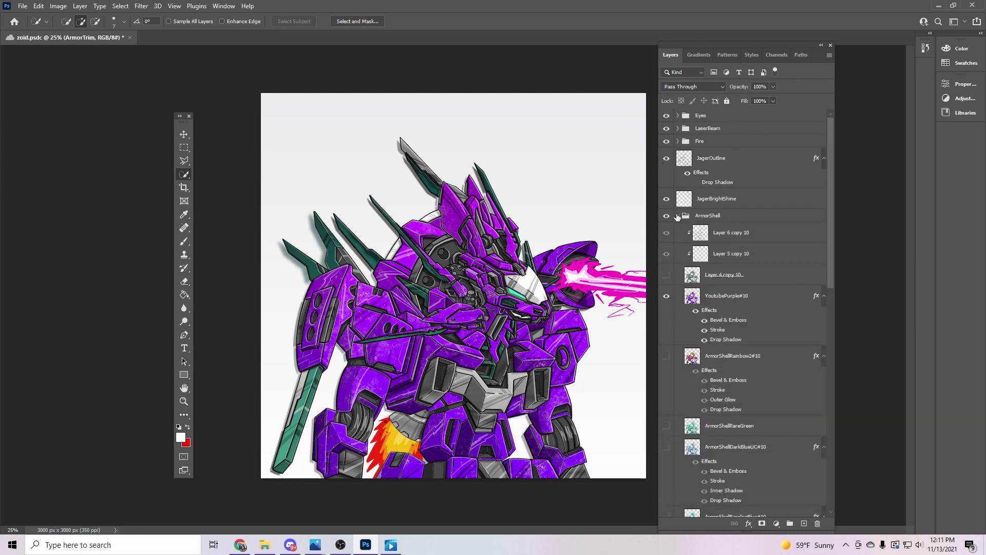
left_click(677, 216)
left_click(679, 116)
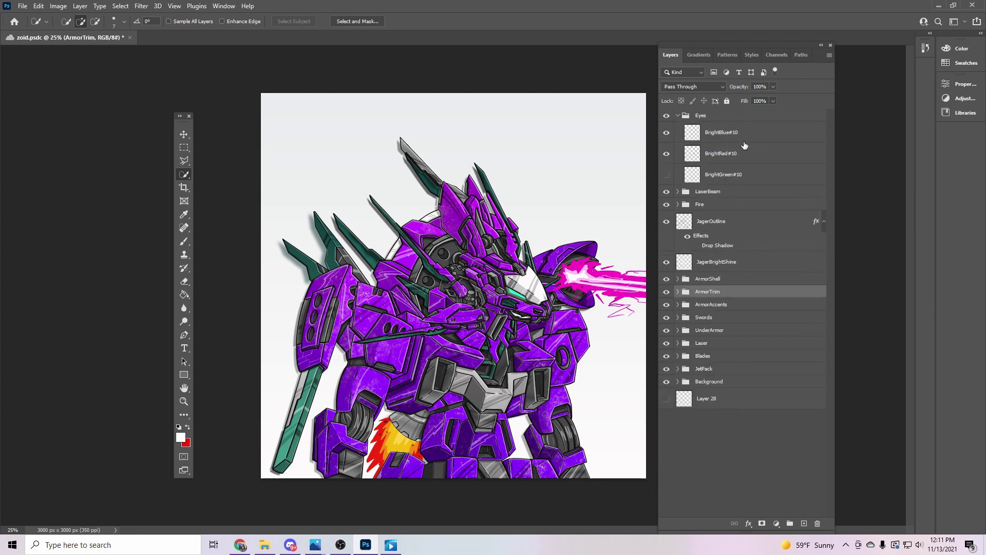
left_click(679, 115)
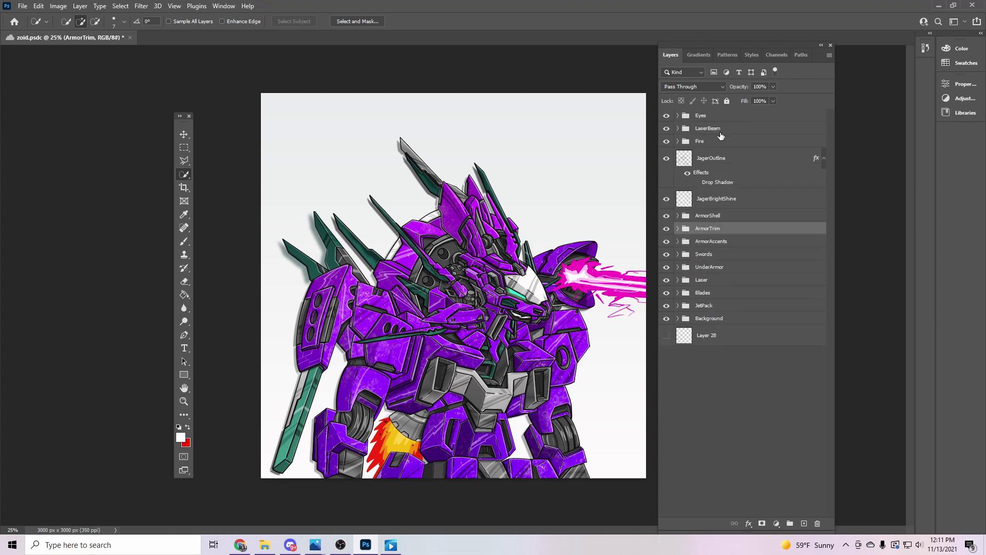
left_click(679, 128)
left_click(678, 128)
left_click(241, 545)
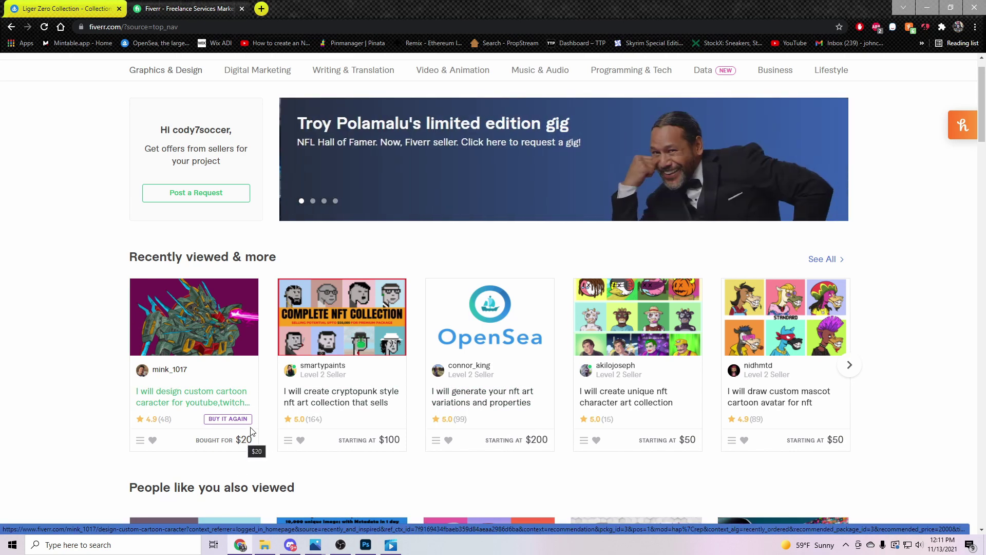
Bring the zoid.psdc purple mech window back from the taskbar
left_click(366, 546)
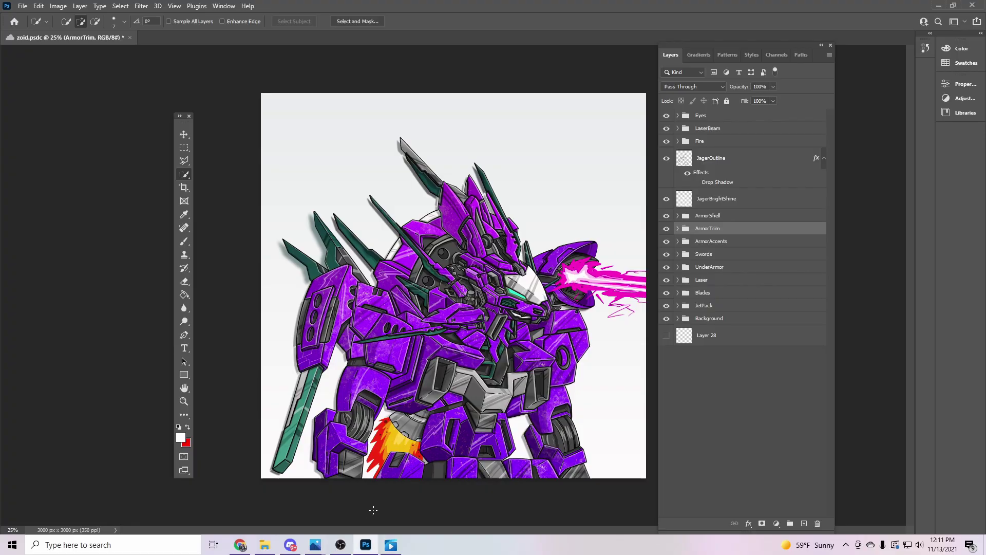